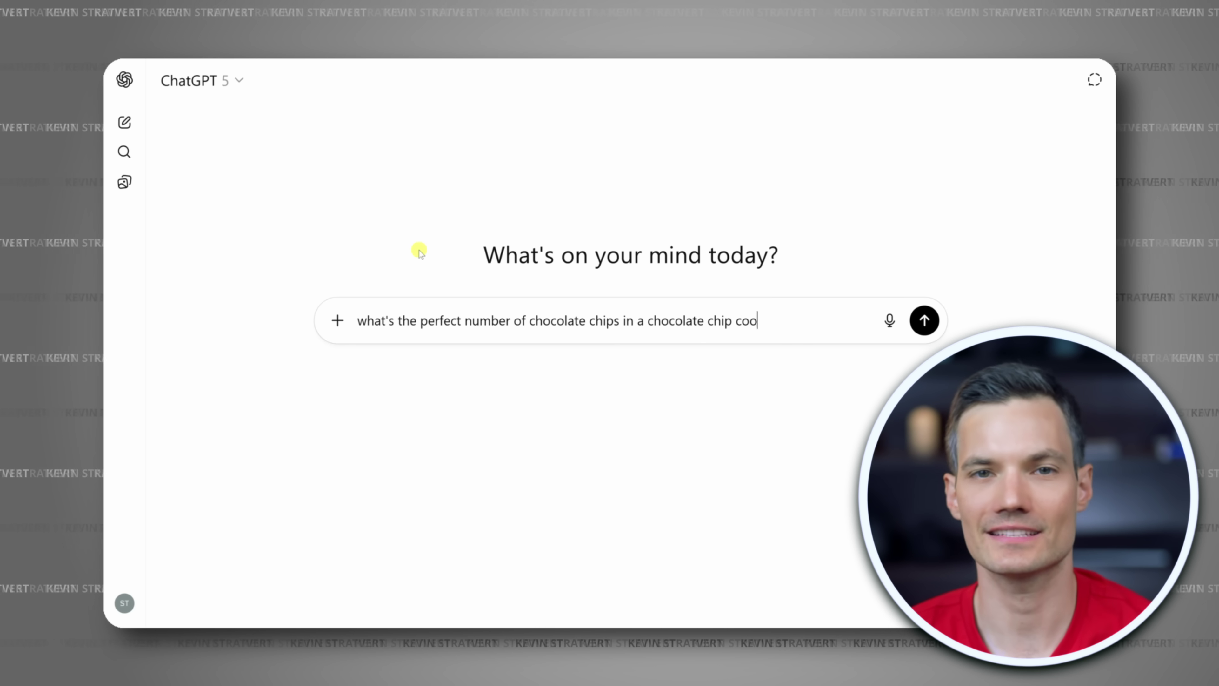
Type the perfect-chocolate-chip-count cookie question into the ChatGPT prompt without sending it.
type("kie?")
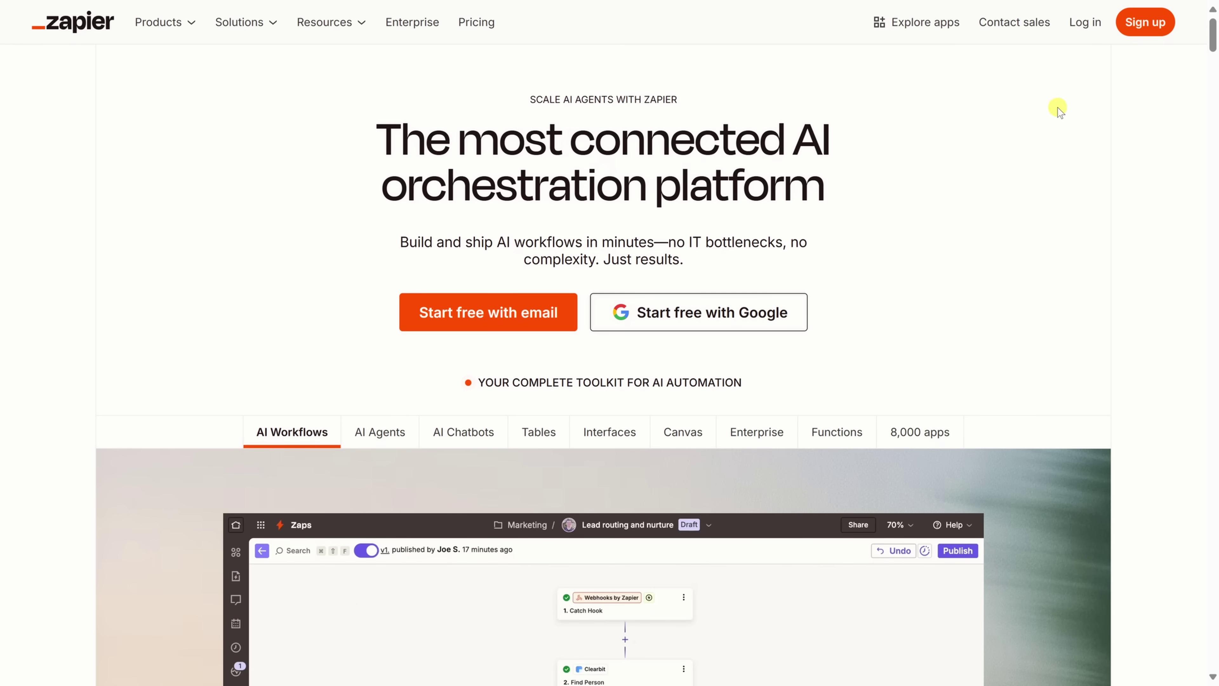
Sign in from Zapier's homepage and go to the Agents welcome page.
left_click(1143, 30)
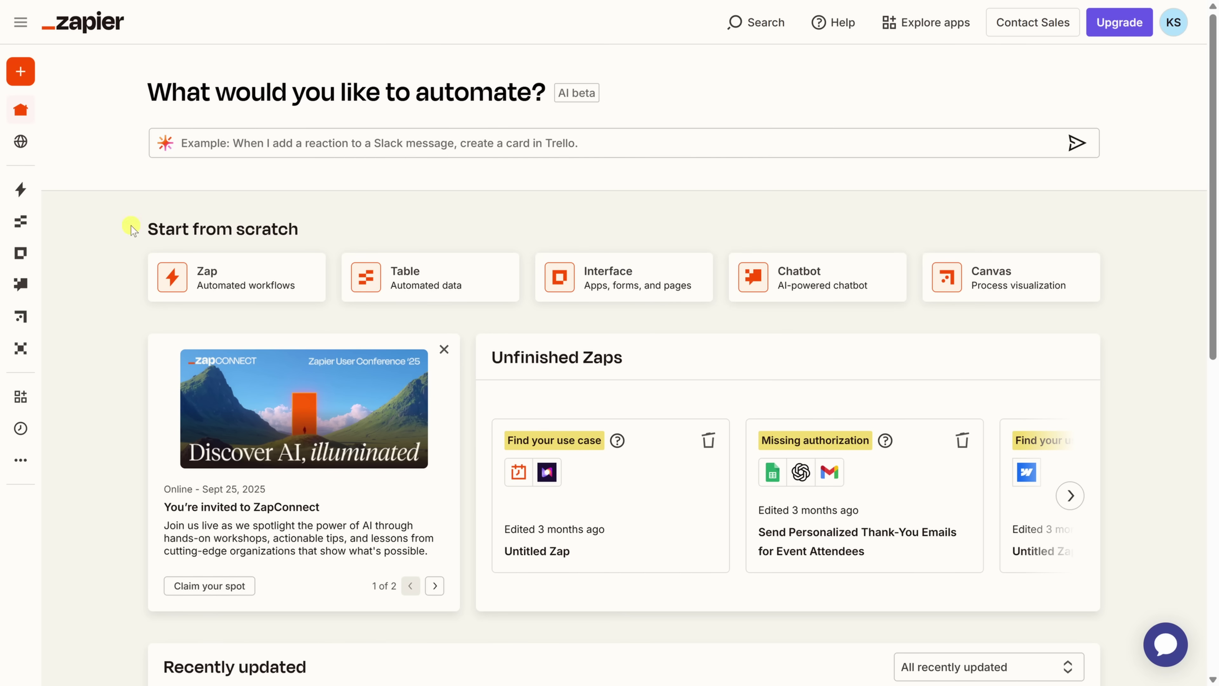
mouse_move(40, 238)
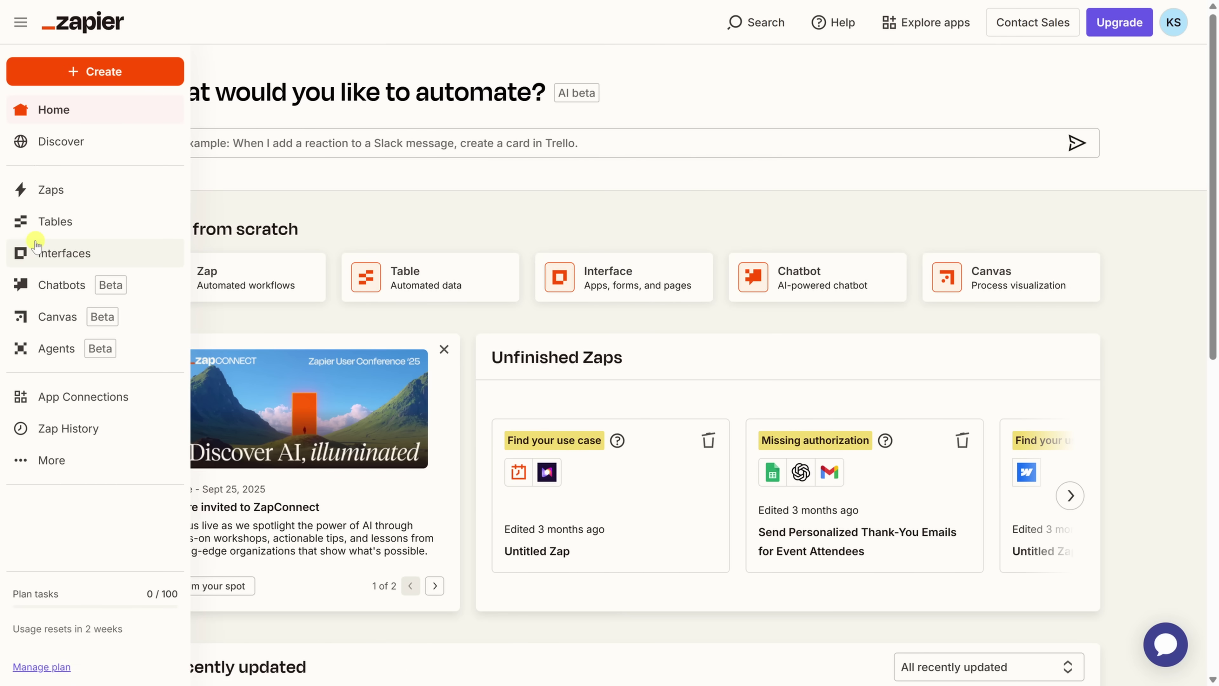
left_click(102, 356)
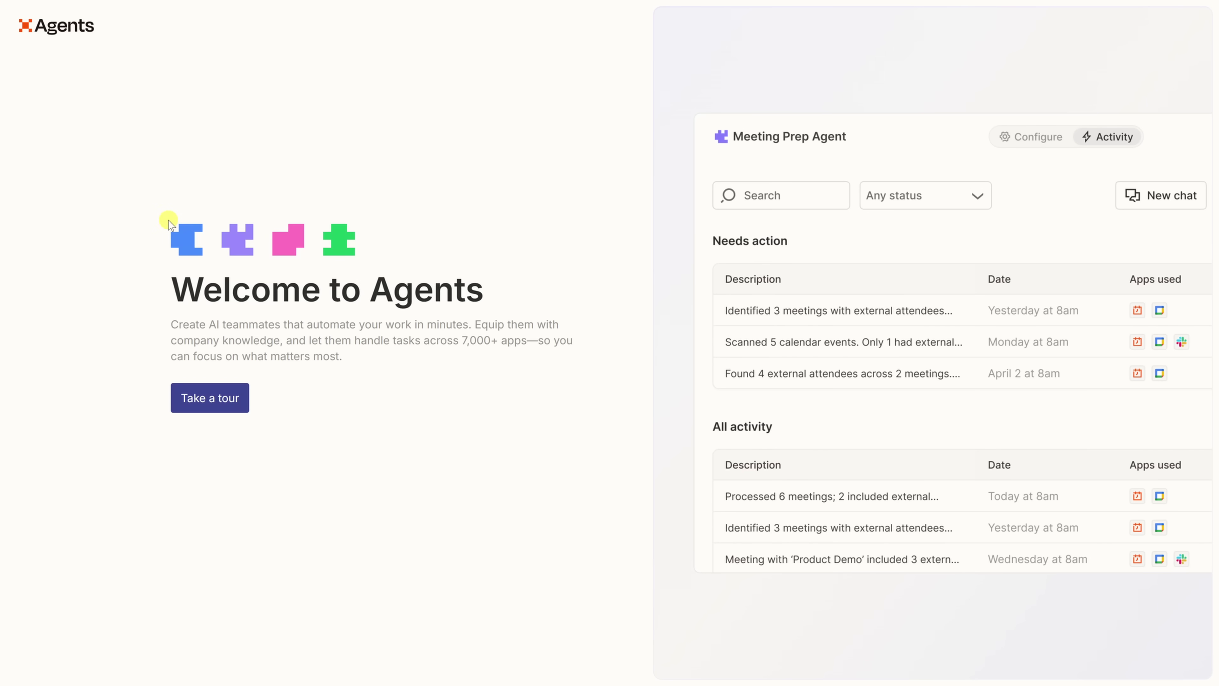
Start the Agents tour, begin a first agent, and preview the Customer Sentiment Analysis template.
left_click(232, 399)
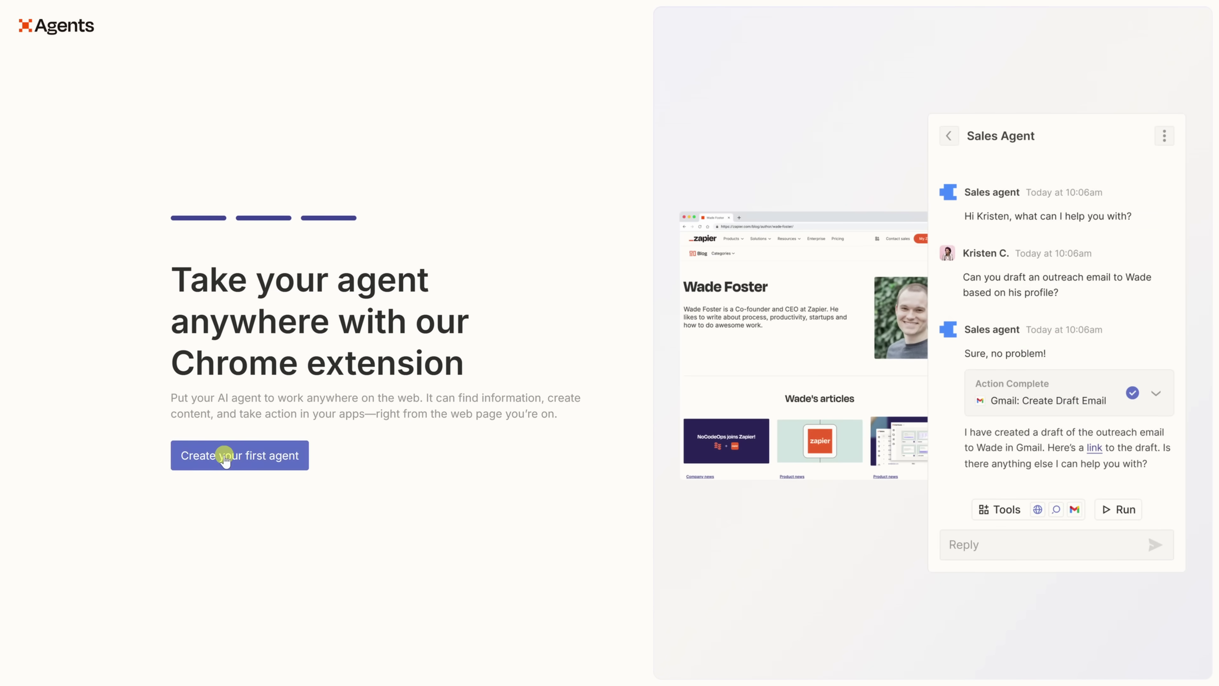
left_click(224, 454)
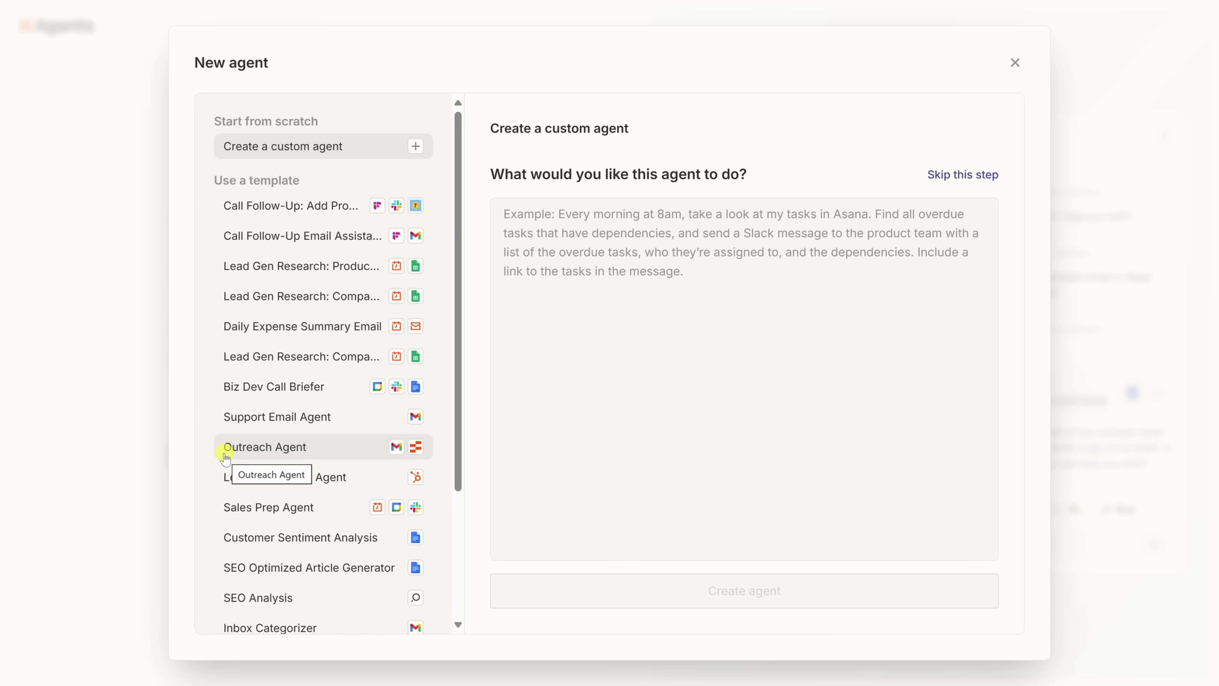
left_click(342, 542)
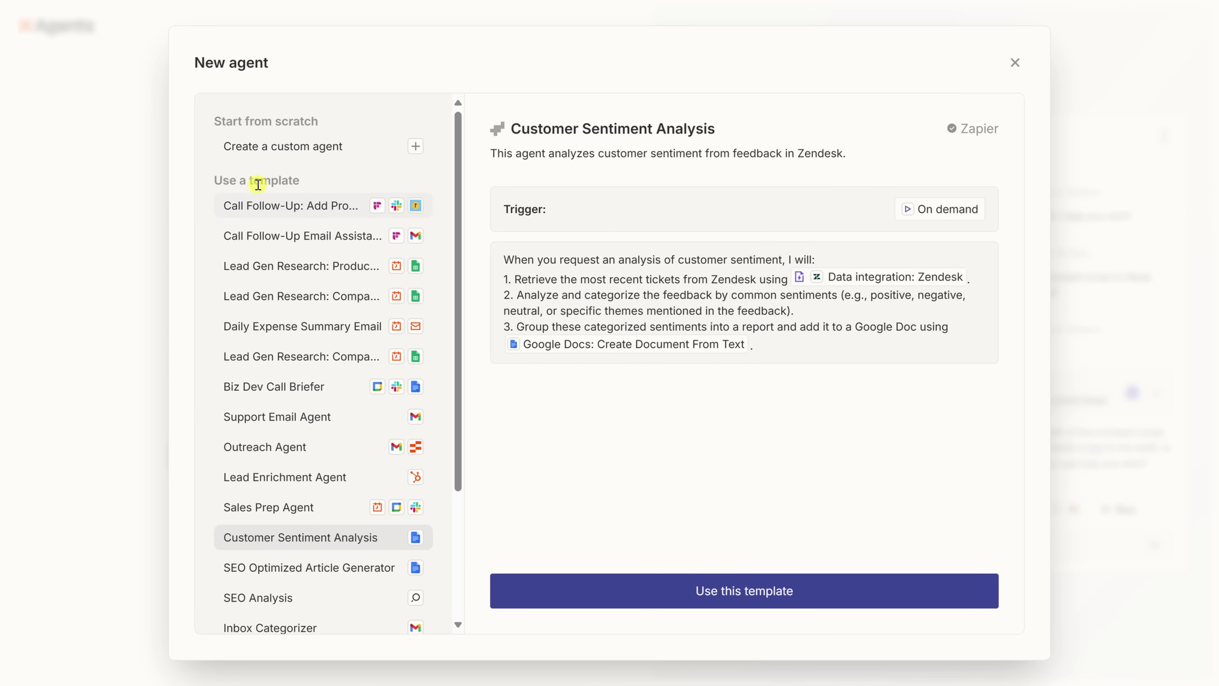
left_click(416, 147)
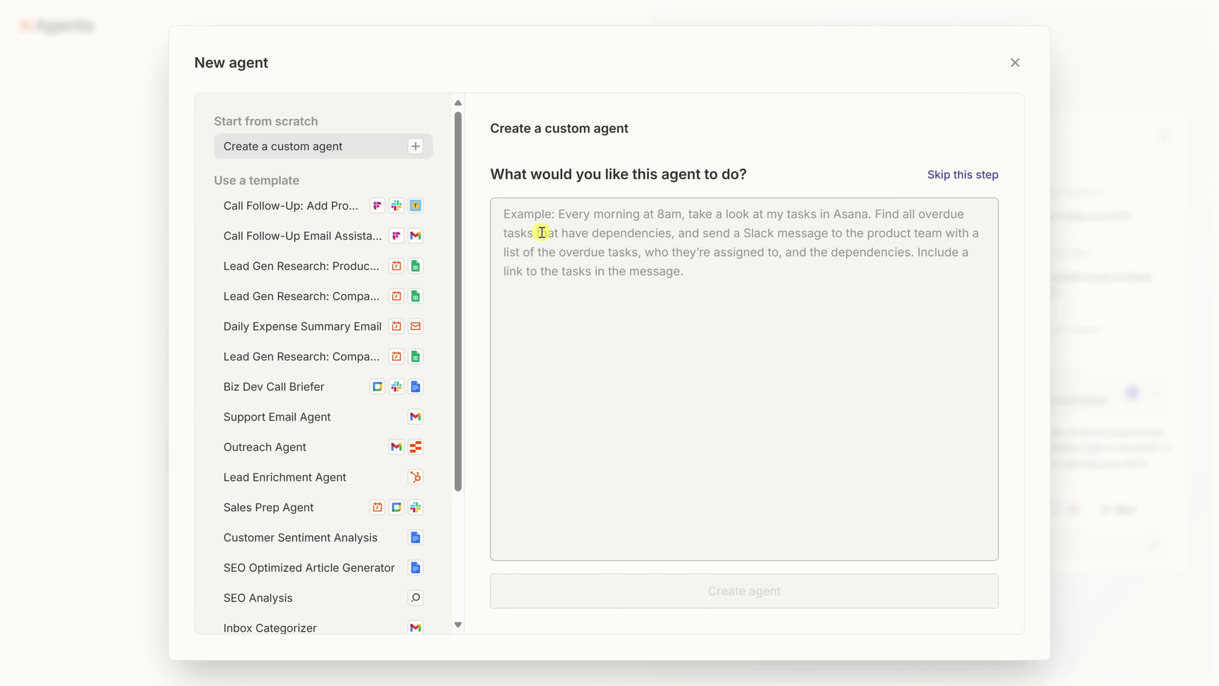
Paste the overdue-invoice prompt and review its sheet lookup, overdue rules, email and Reminder Sent paragraphs.
key("ctrl+v")
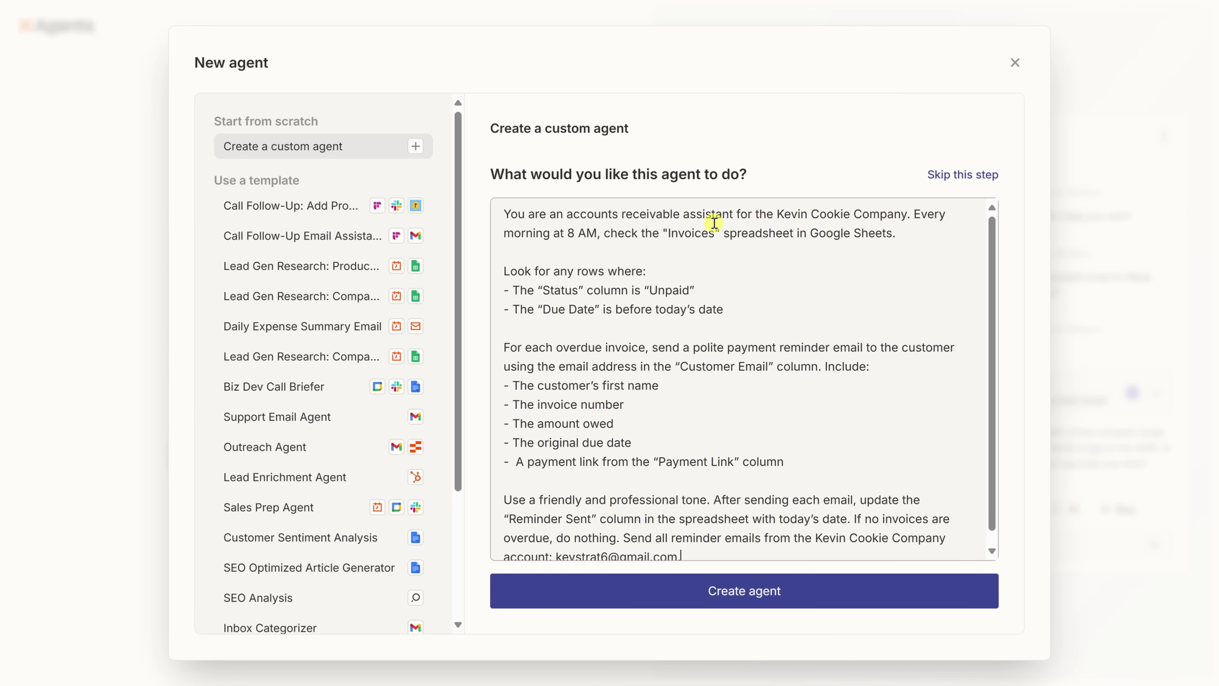
left_click_drag(934, 237, 506, 221)
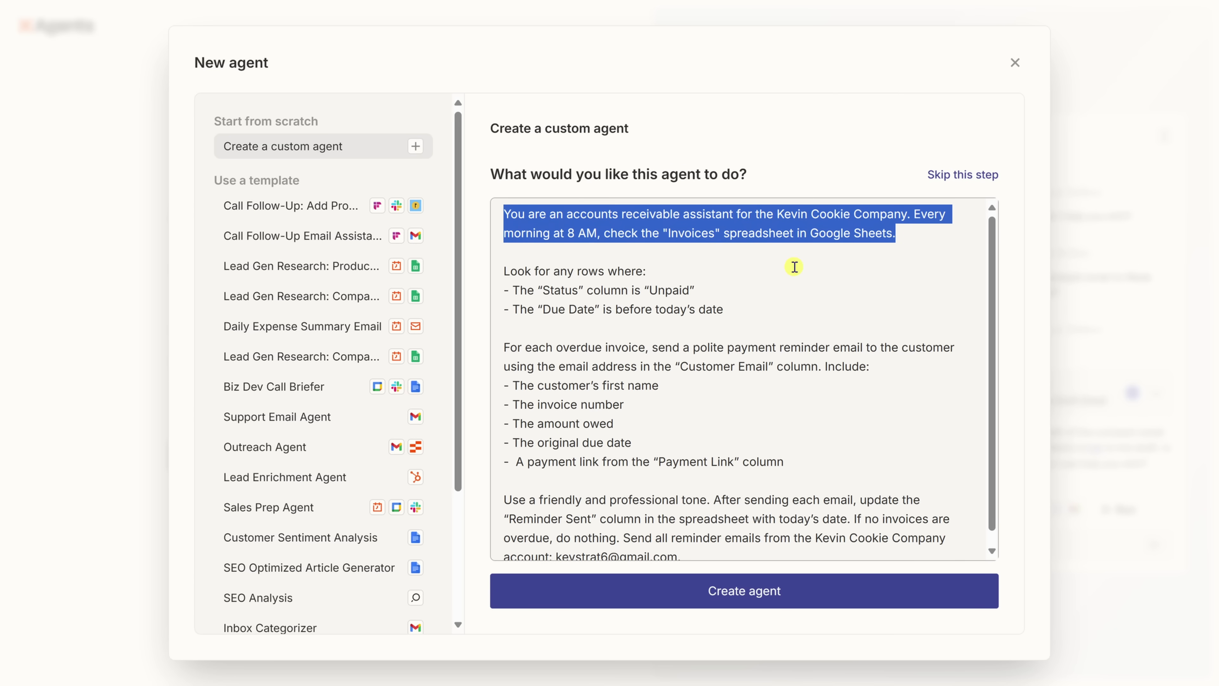
left_click_drag(743, 321, 482, 277)
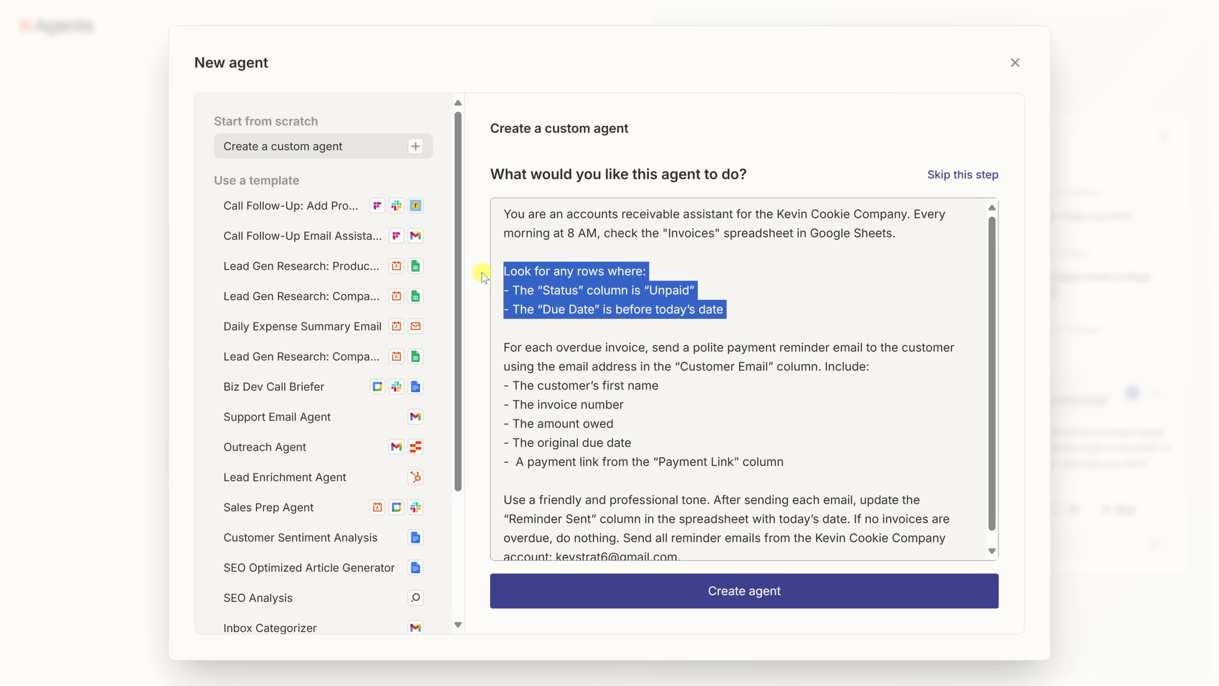
left_click(509, 343)
left_click_drag(504, 346, 860, 473)
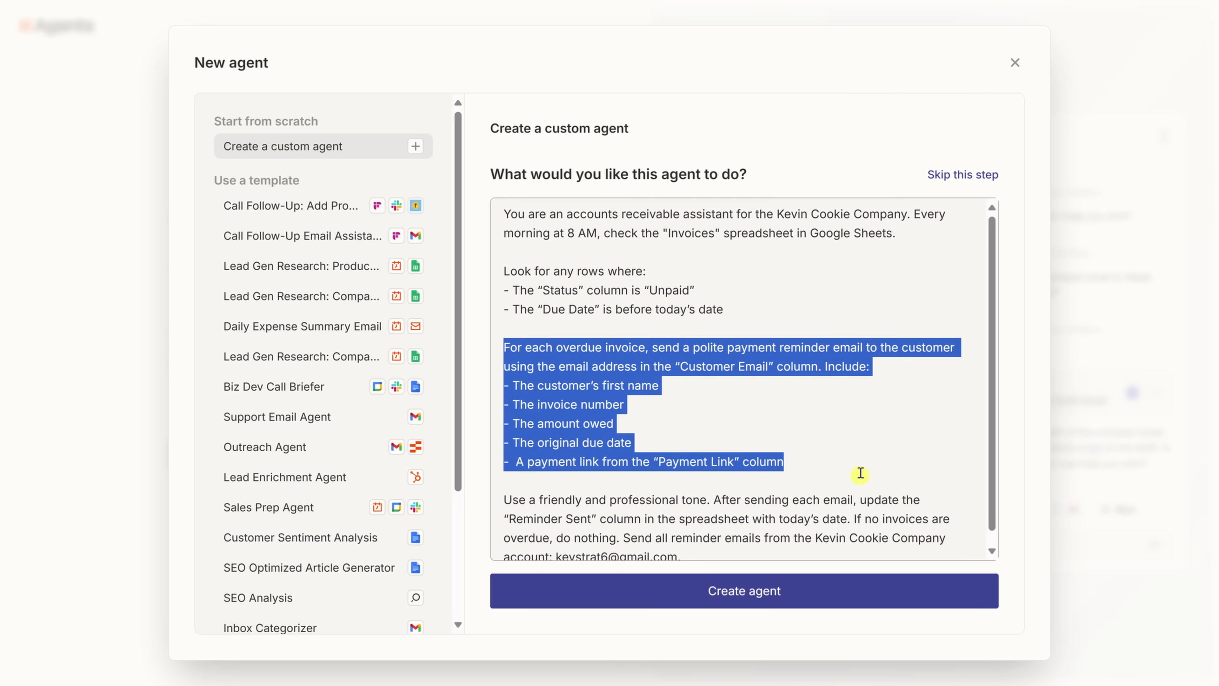
left_click(851, 472)
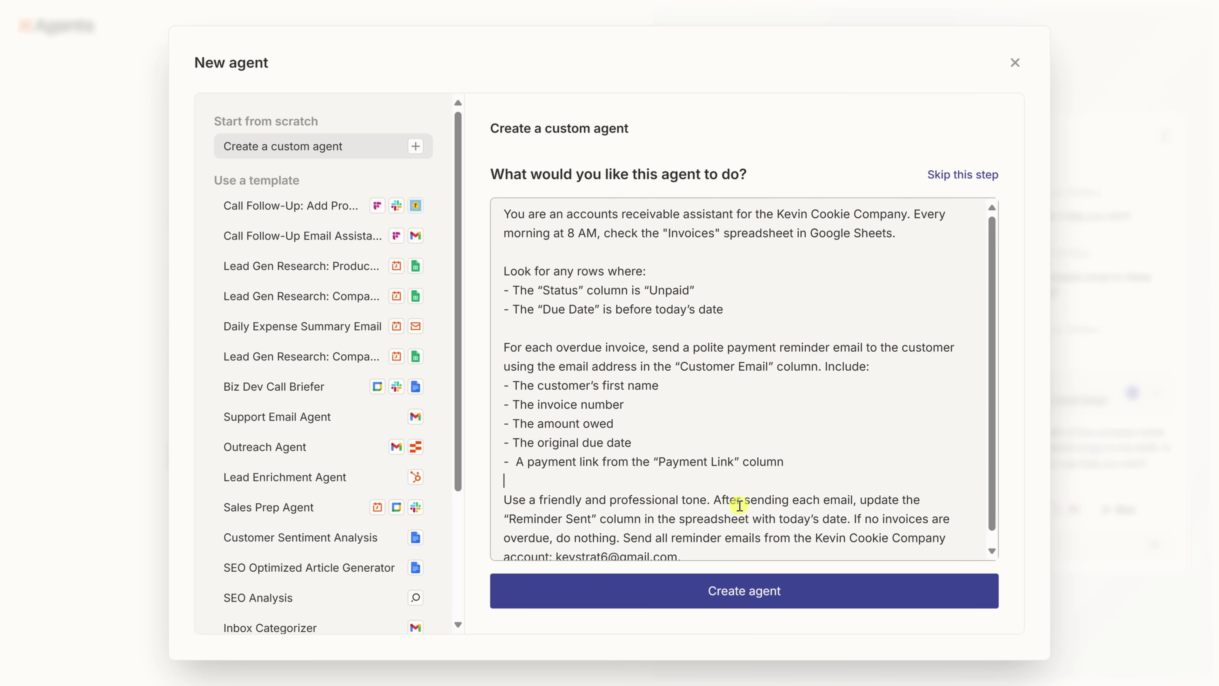
left_click_drag(711, 499, 851, 518)
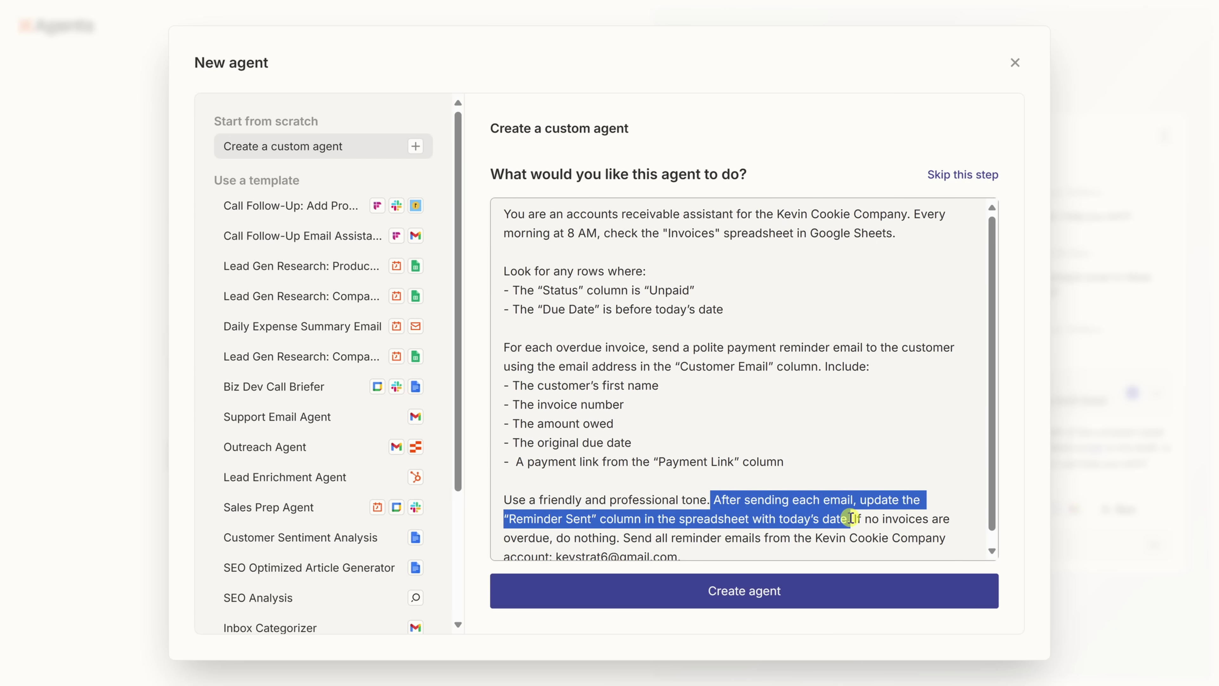
left_click(822, 424)
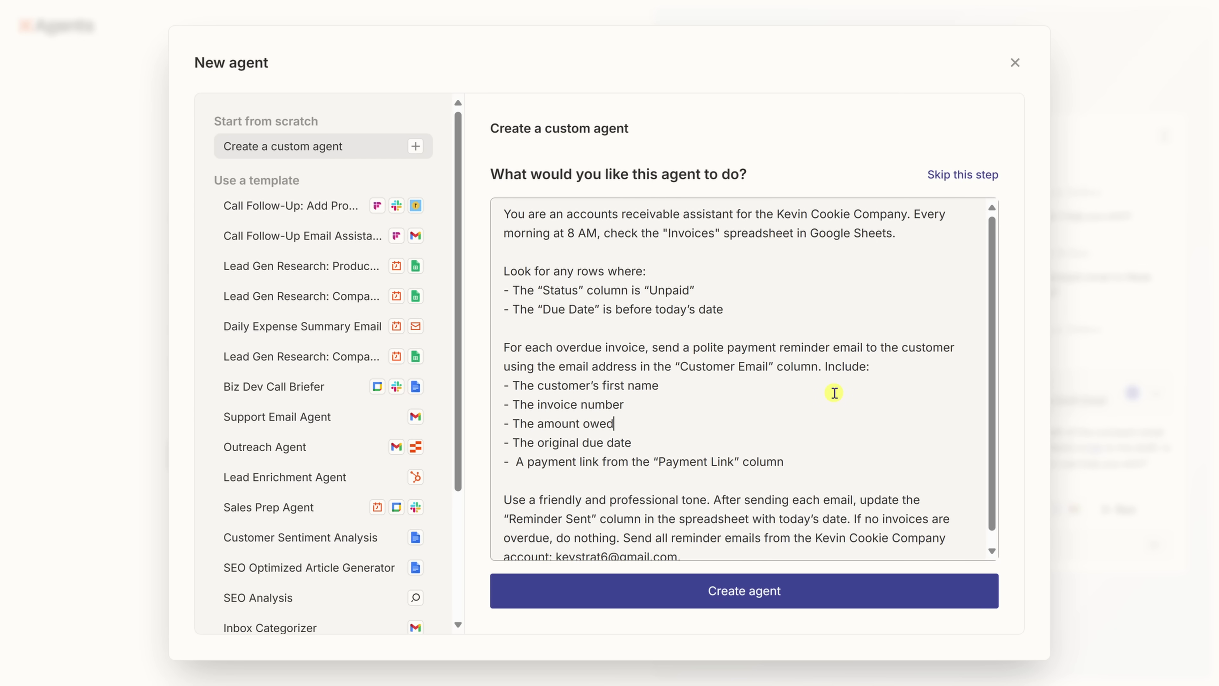
scroll(760, 449, "down", 1)
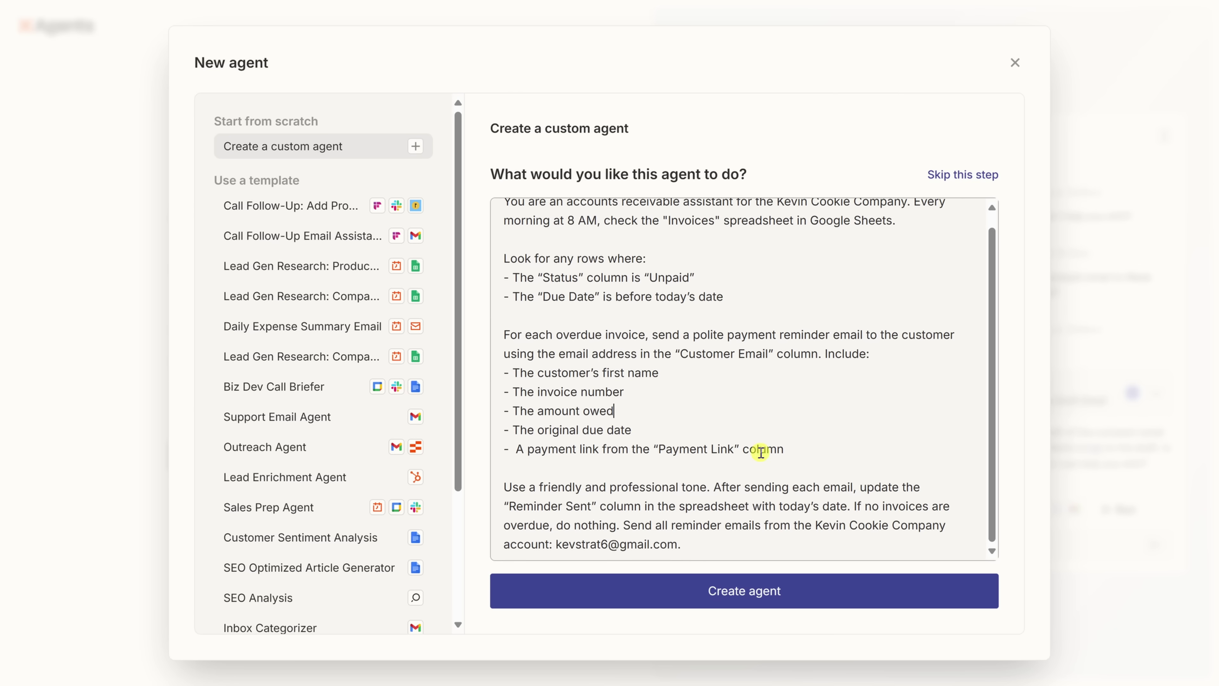
Generate the Overdue Invoice Reminder Sender agent, check the Gmail account options, and create it.
left_click(756, 595)
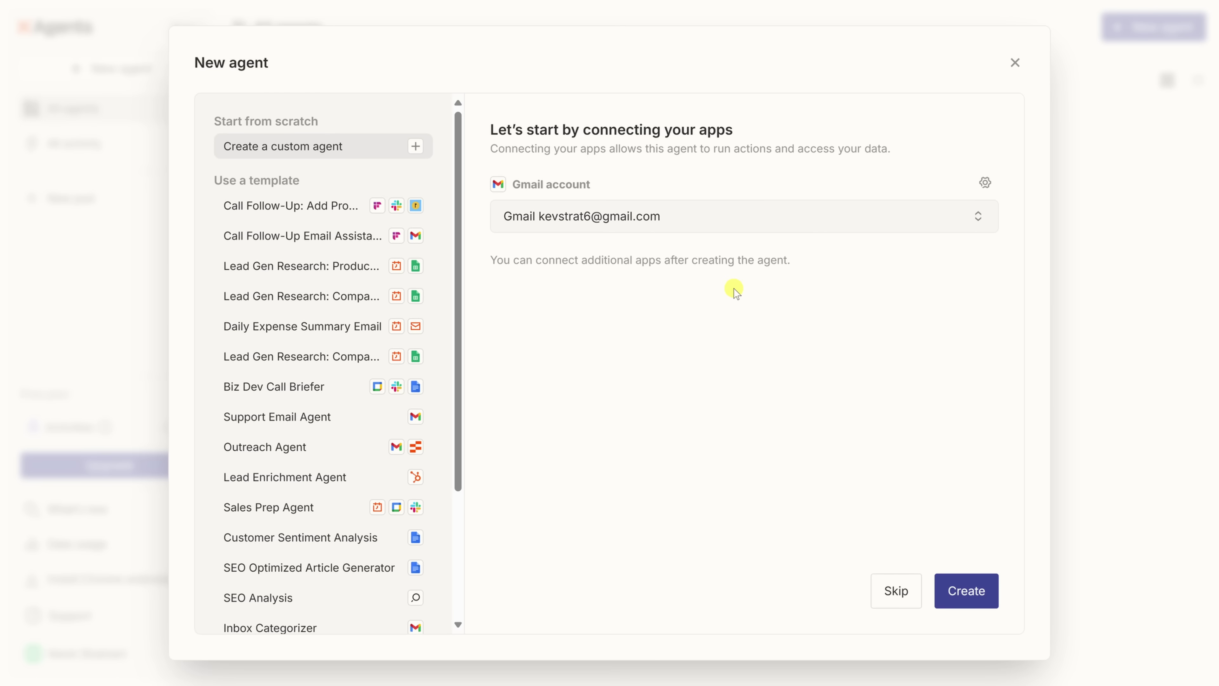
left_click(986, 183)
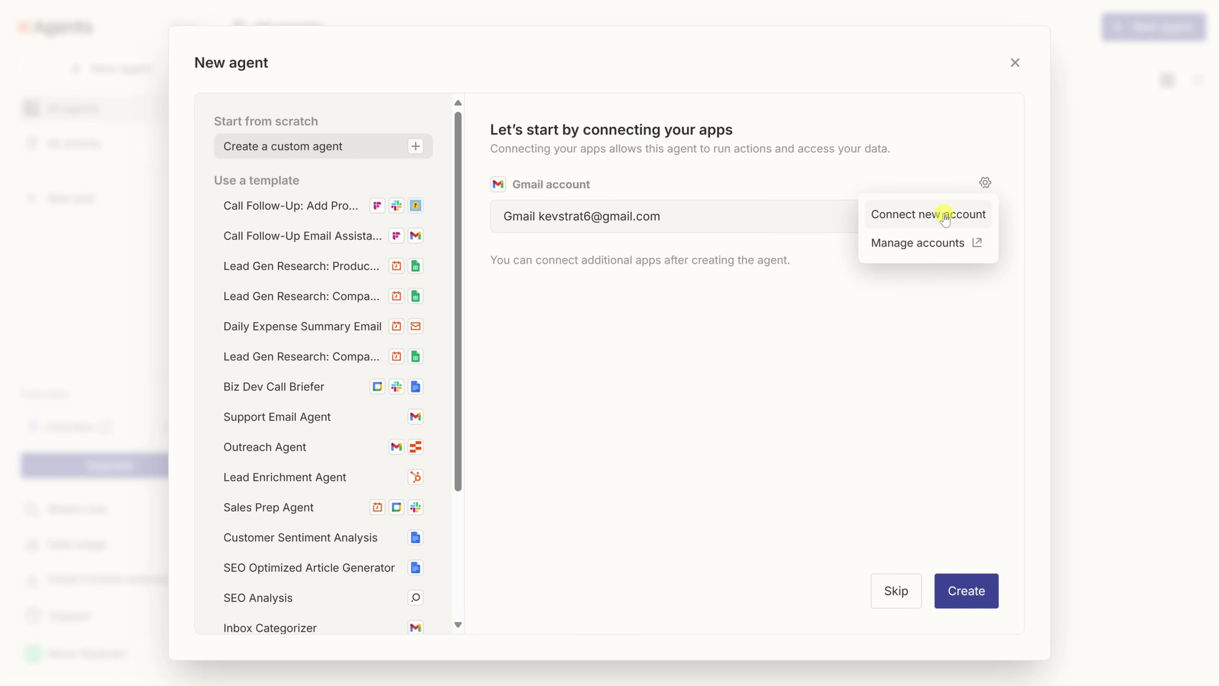
left_click(762, 403)
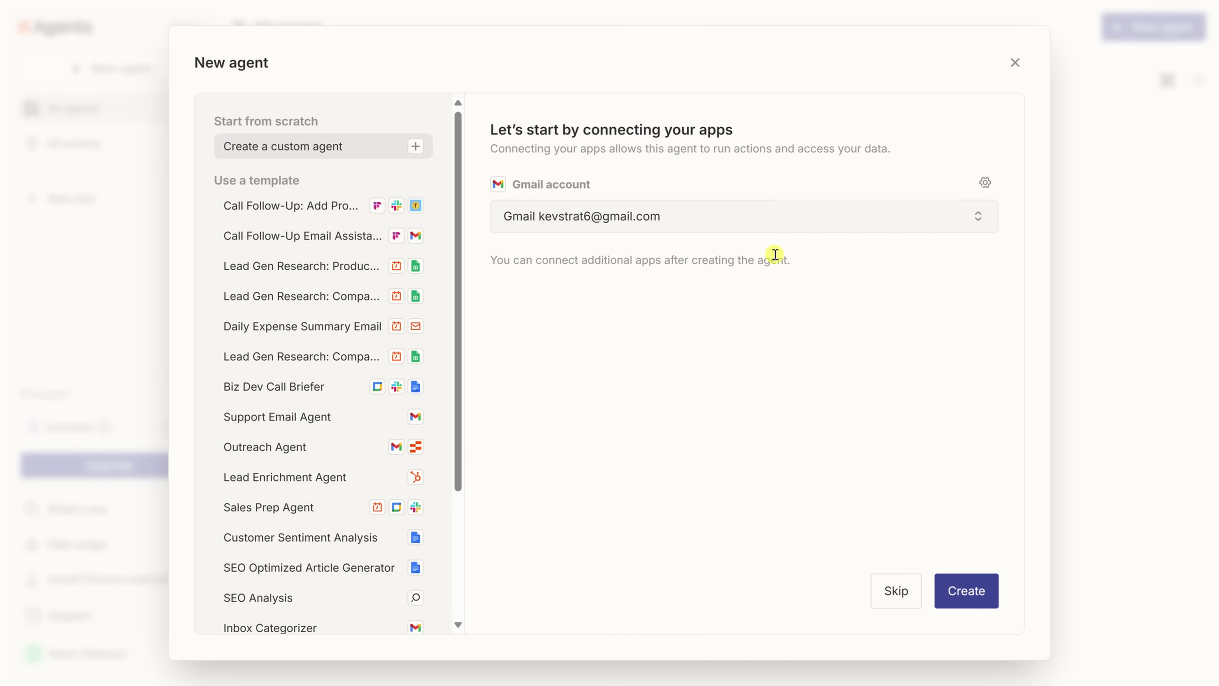
left_click(963, 592)
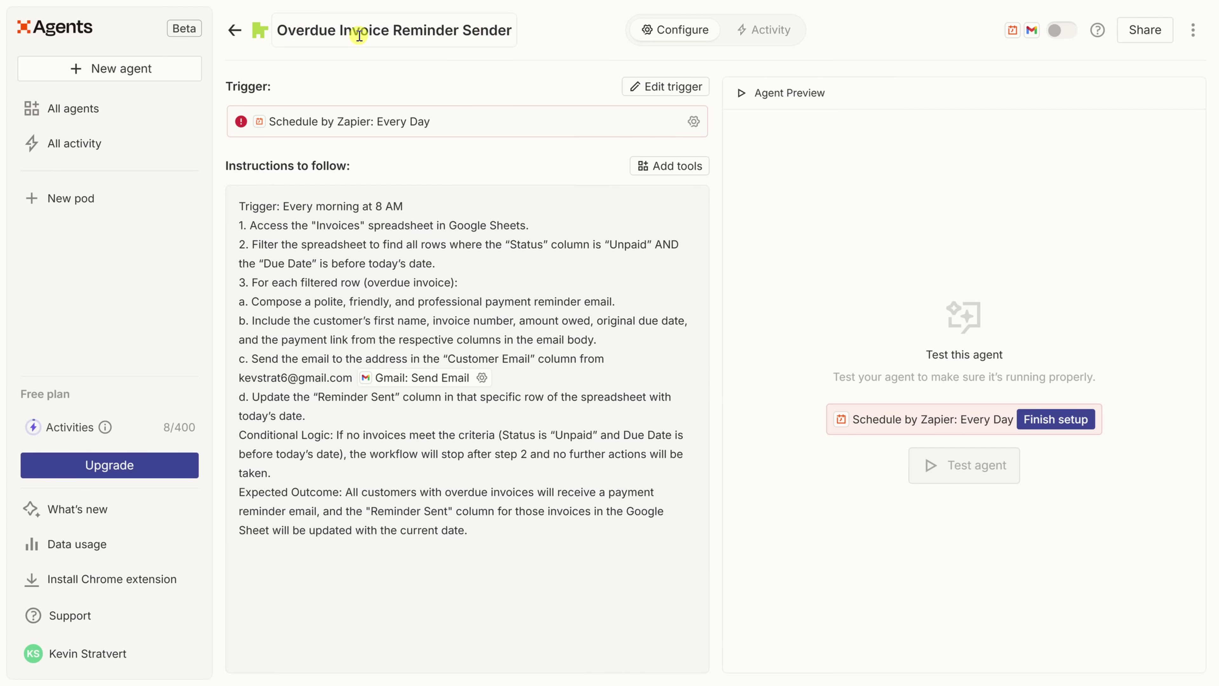
Keep the generated agent name and open the Schedule by Zapier: Every Day trigger settings.
left_click_drag(276, 31, 513, 22)
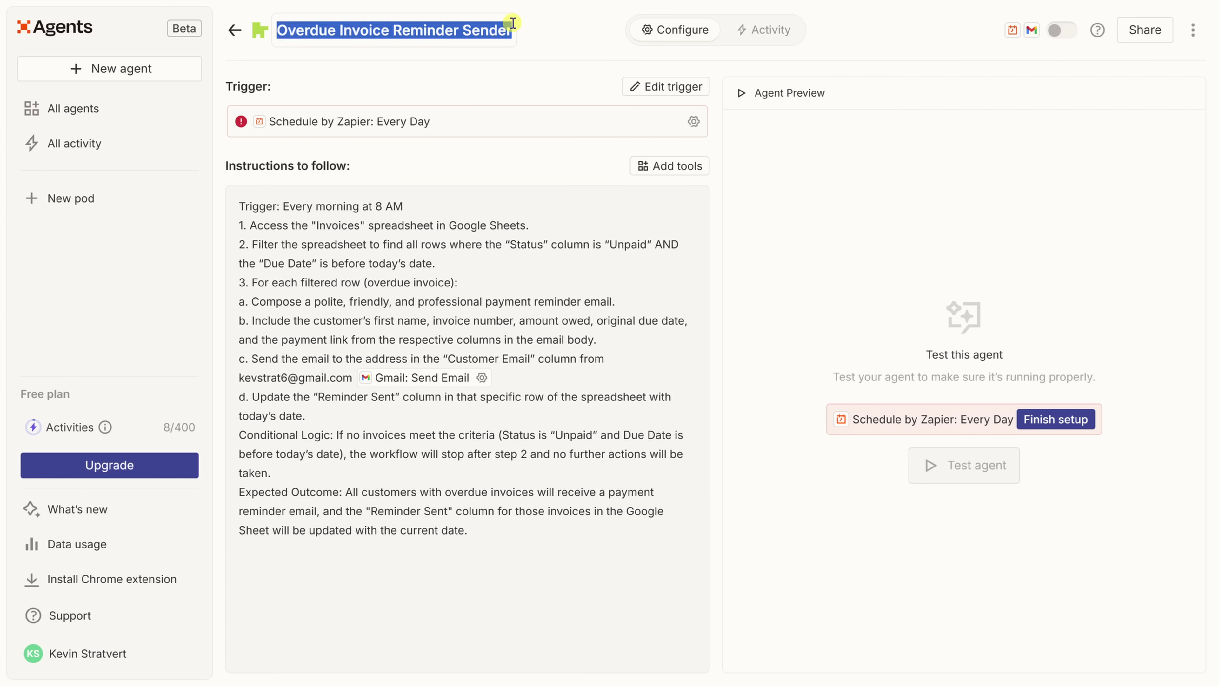
left_click(527, 40)
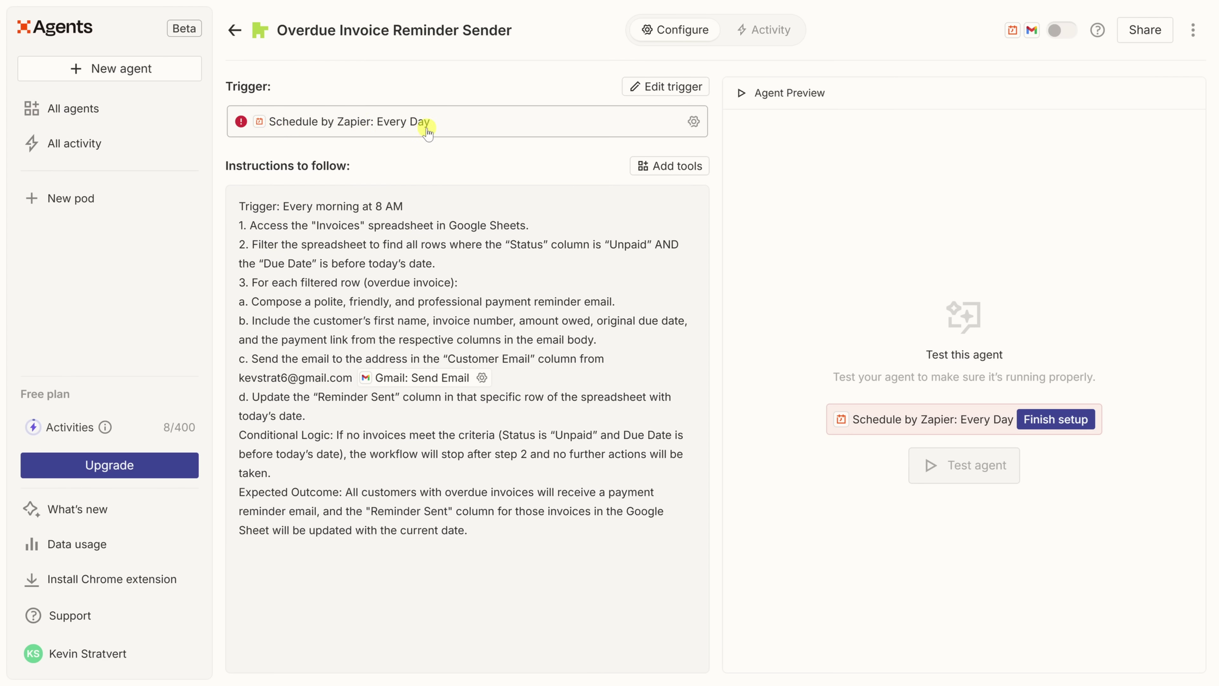
left_click(694, 122)
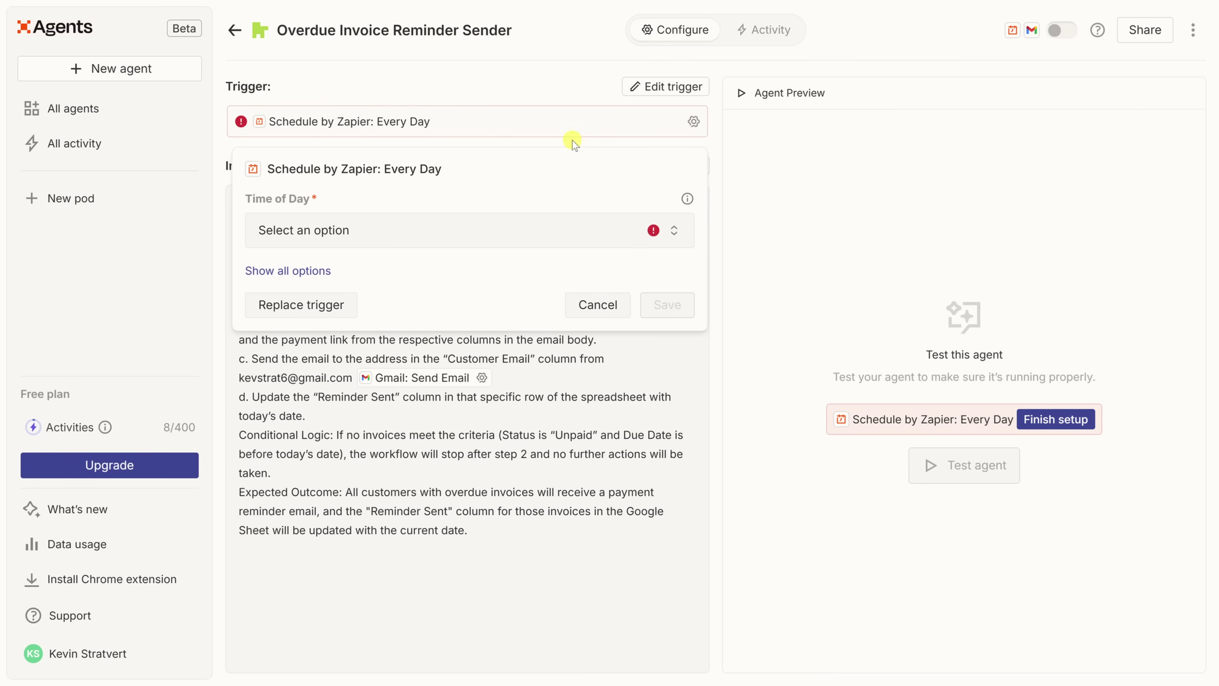
Set the Every Day trigger's Time of Day to 8:00 AM and save.
left_click(358, 230)
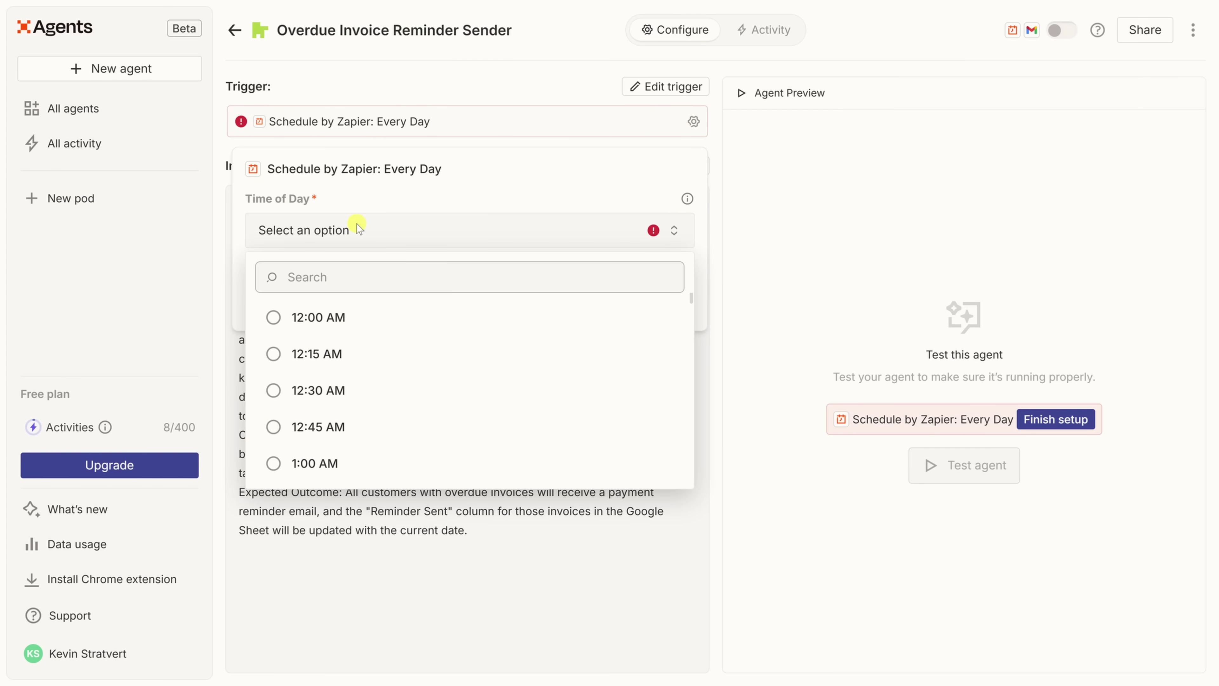
scroll(424, 355, "down", 5)
scroll(424, 356, "down", 12)
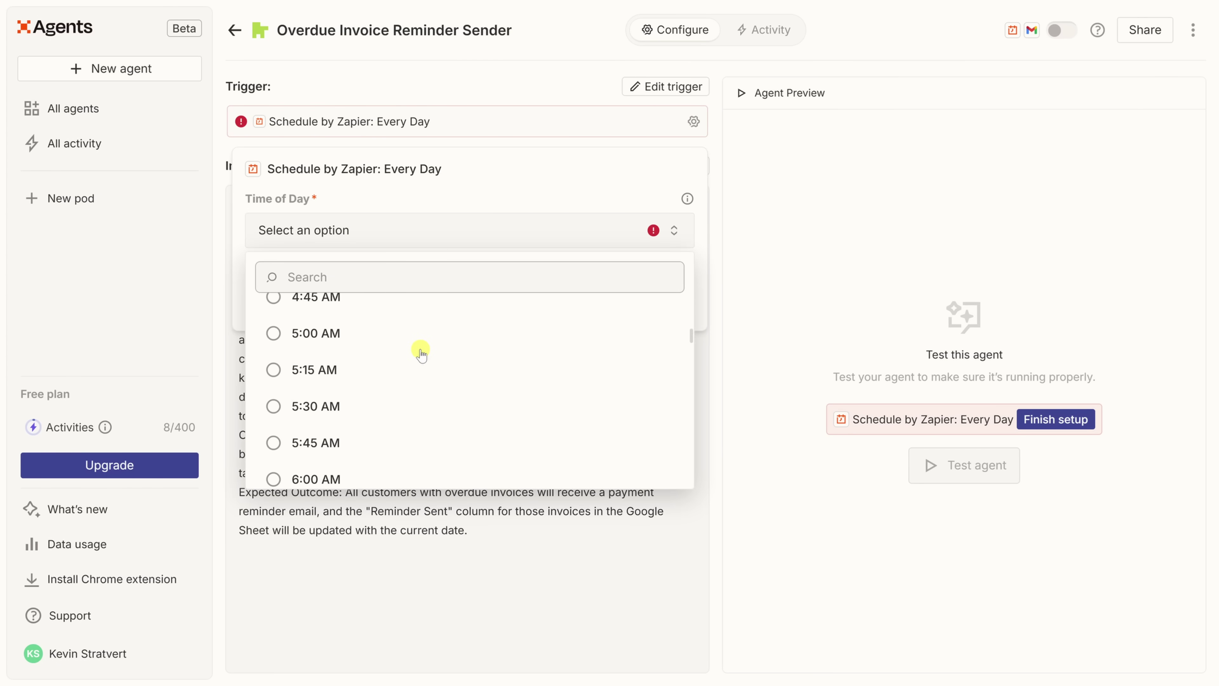
left_click(282, 374)
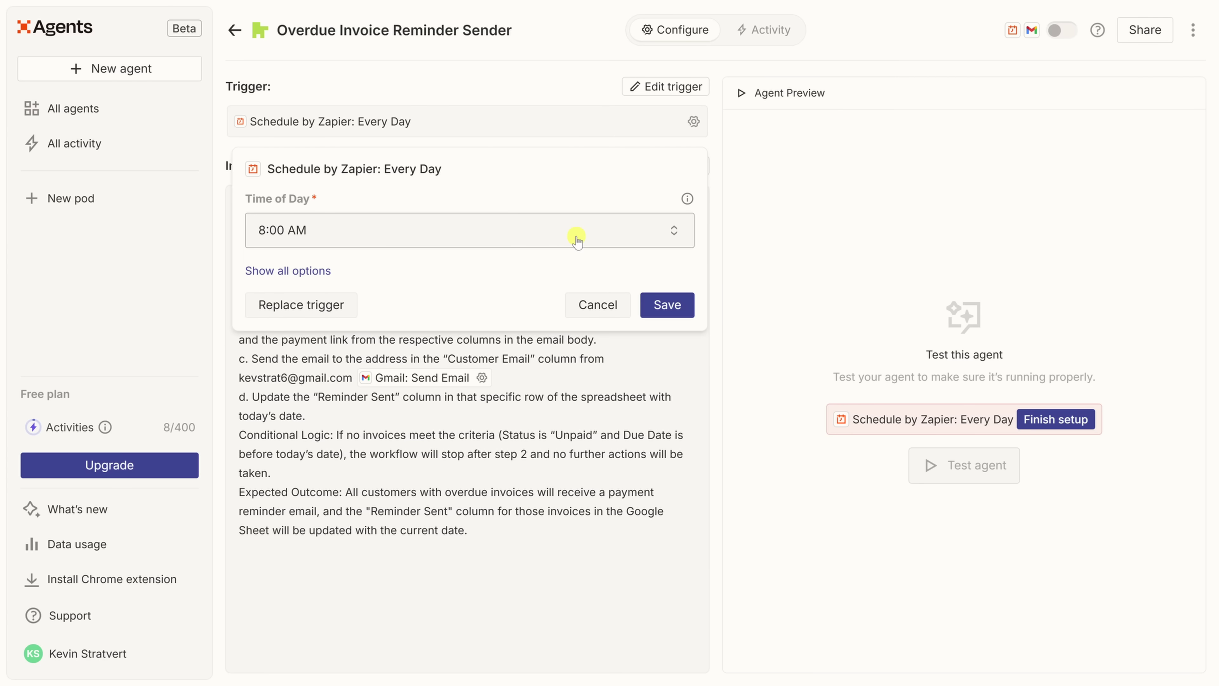
left_click(672, 308)
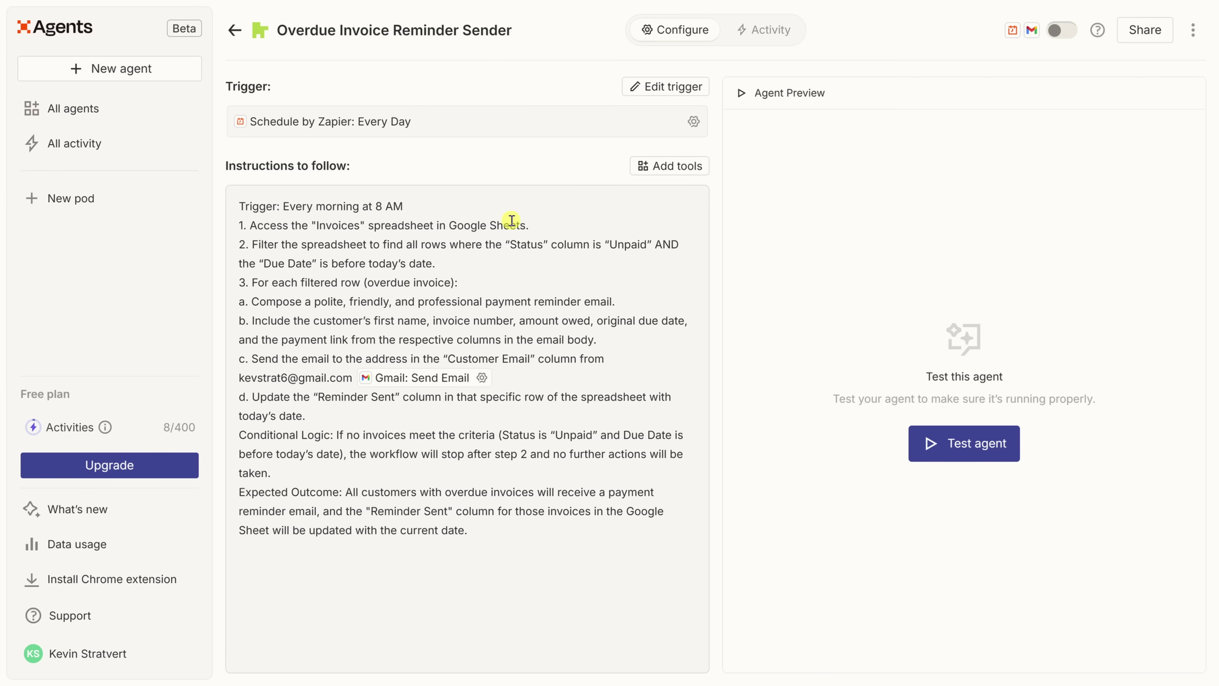
Show the agent's current tools: Visit website, Google search and Gmail: Send Email.
left_click(661, 167)
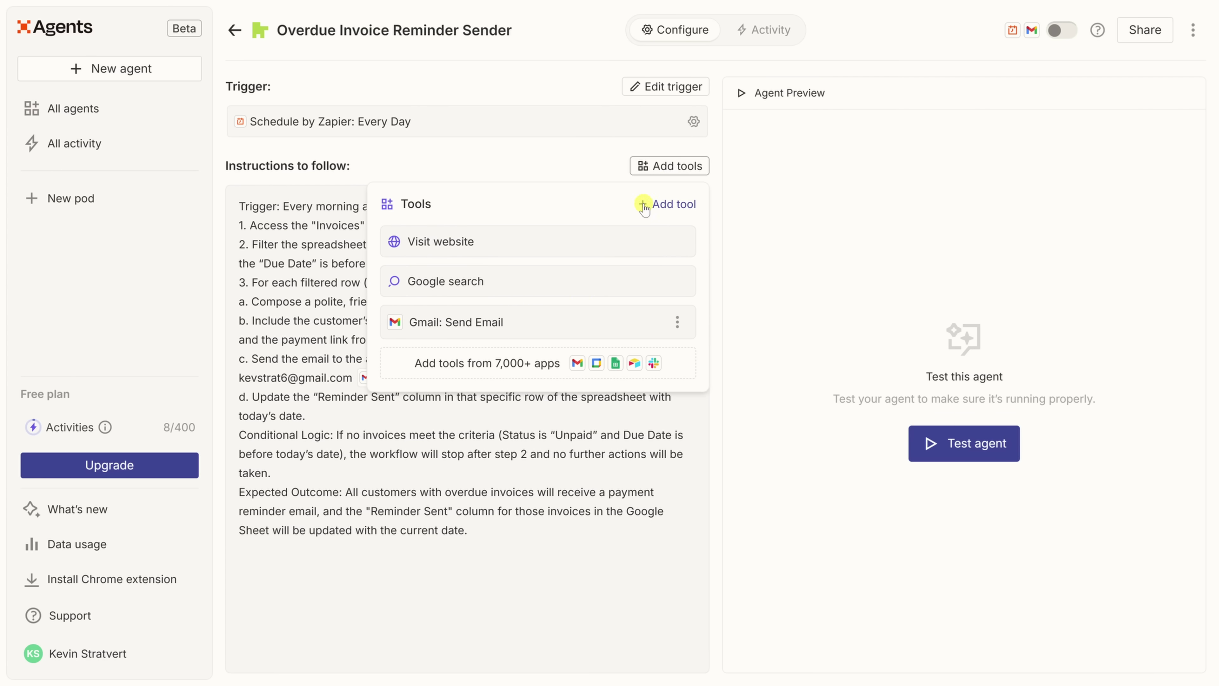
Open the Add tools app catalog for the agent.
left_click(643, 207)
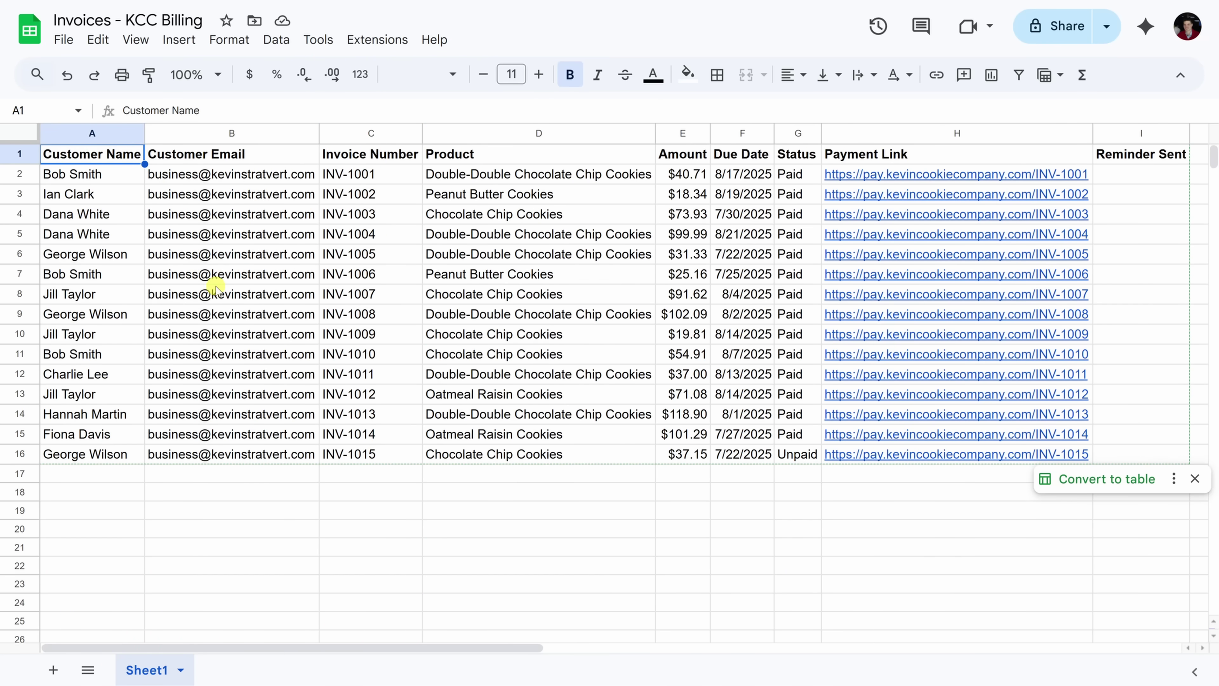
left_click_drag(108, 178, 759, 336)
left_click_drag(800, 166, 869, 447)
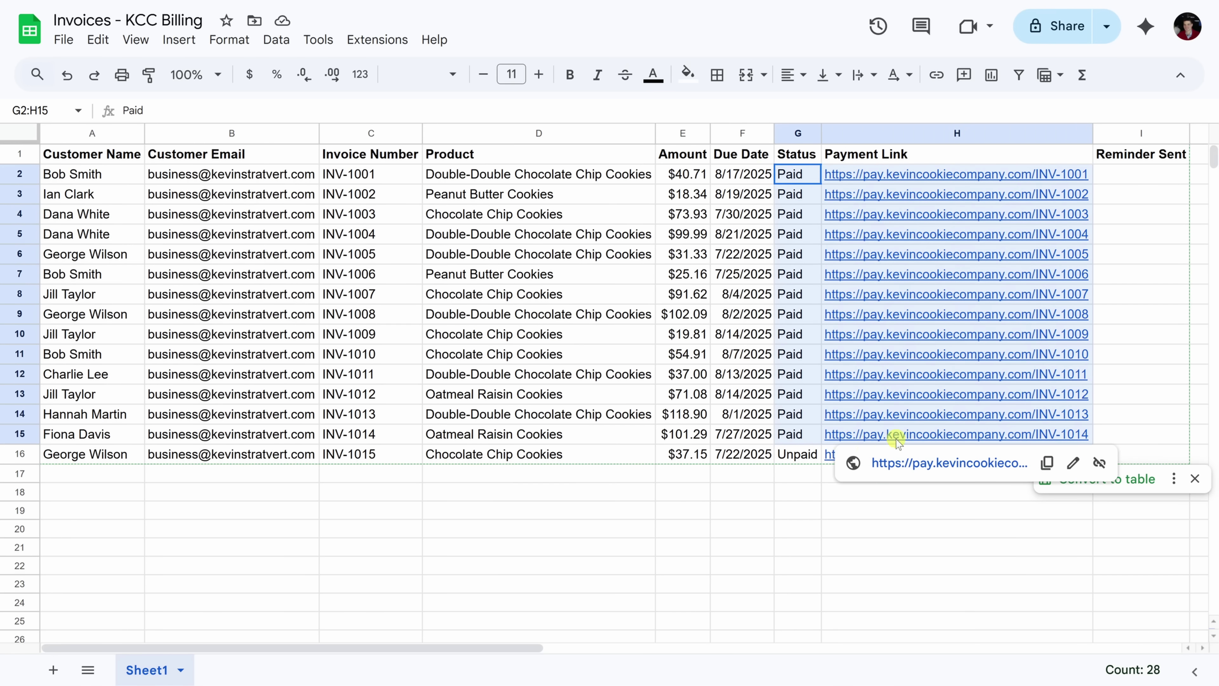
left_click(636, 216, "shift")
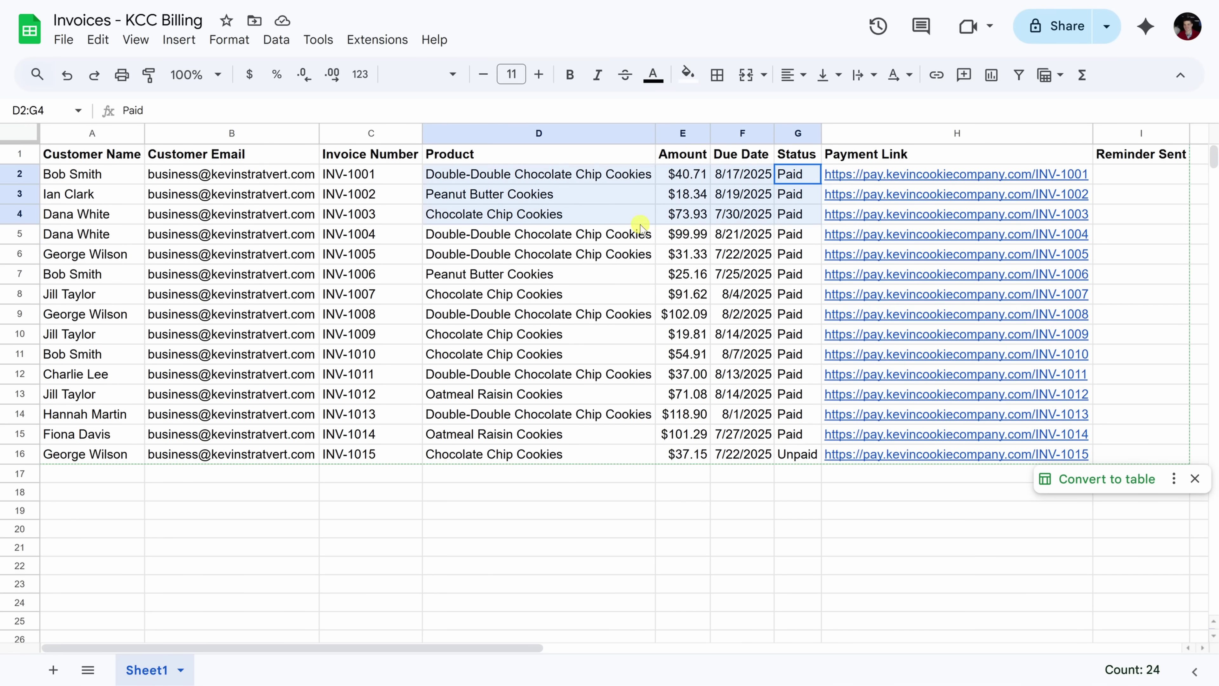
left_click(95, 461)
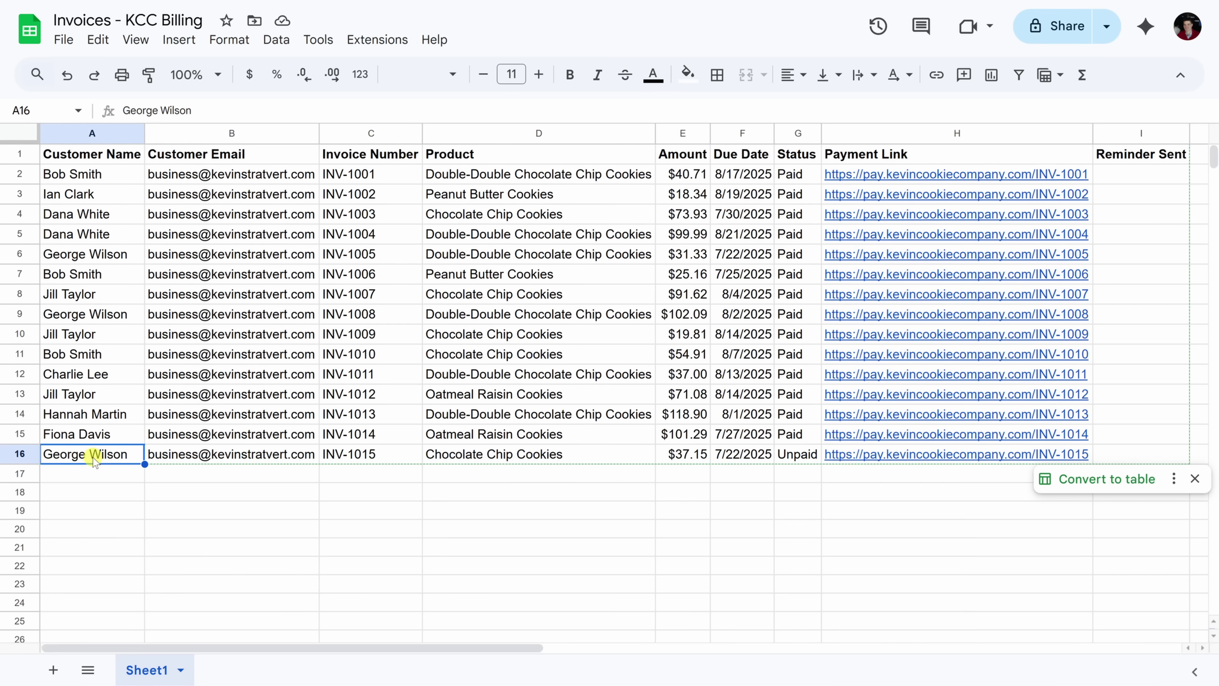
left_click(796, 456)
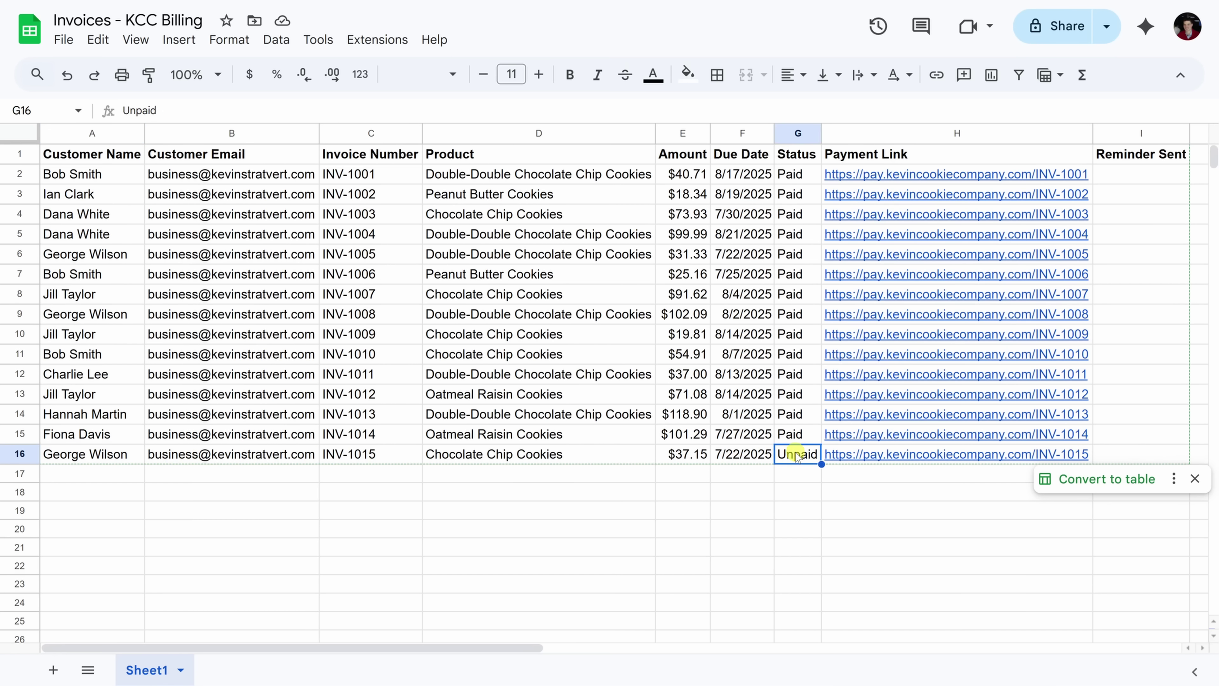
left_click(743, 457)
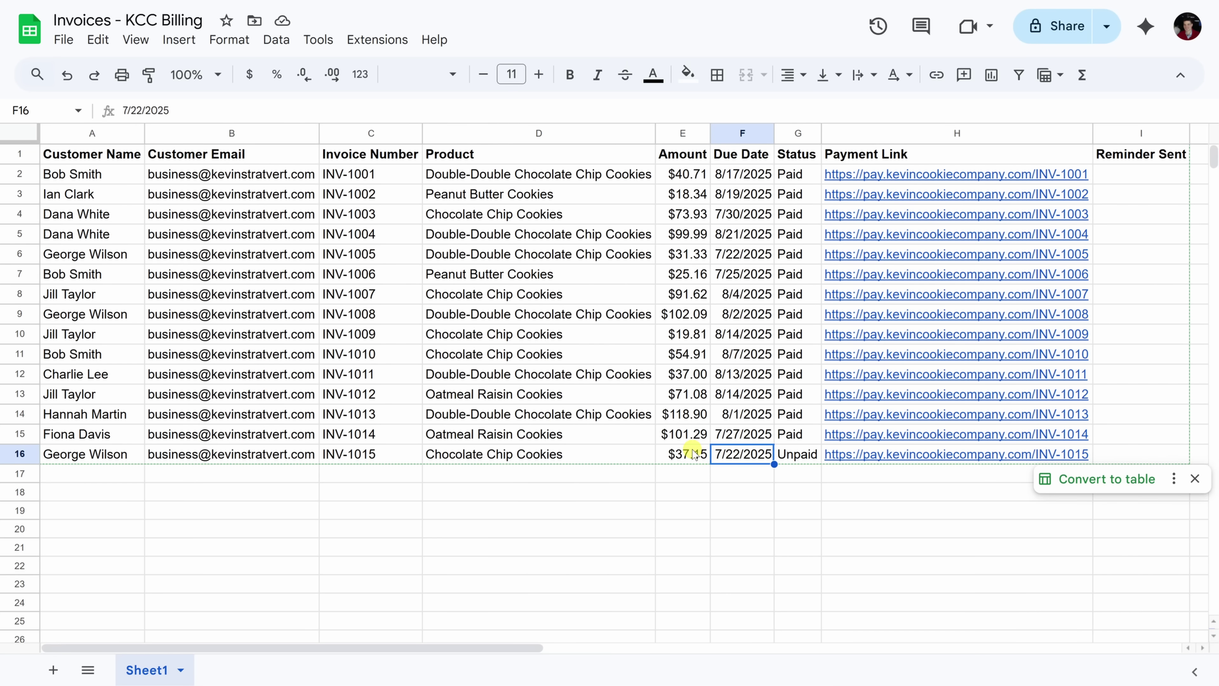
left_click_drag(595, 454, 789, 455)
left_click(788, 456)
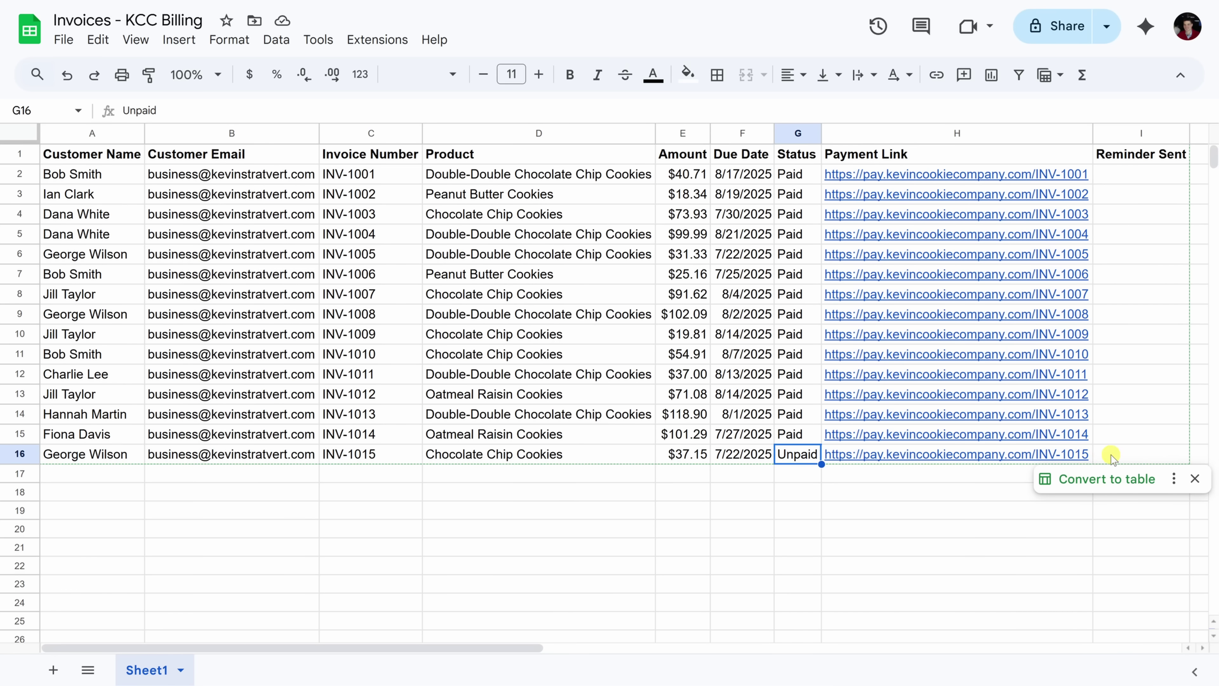
left_click(1133, 459)
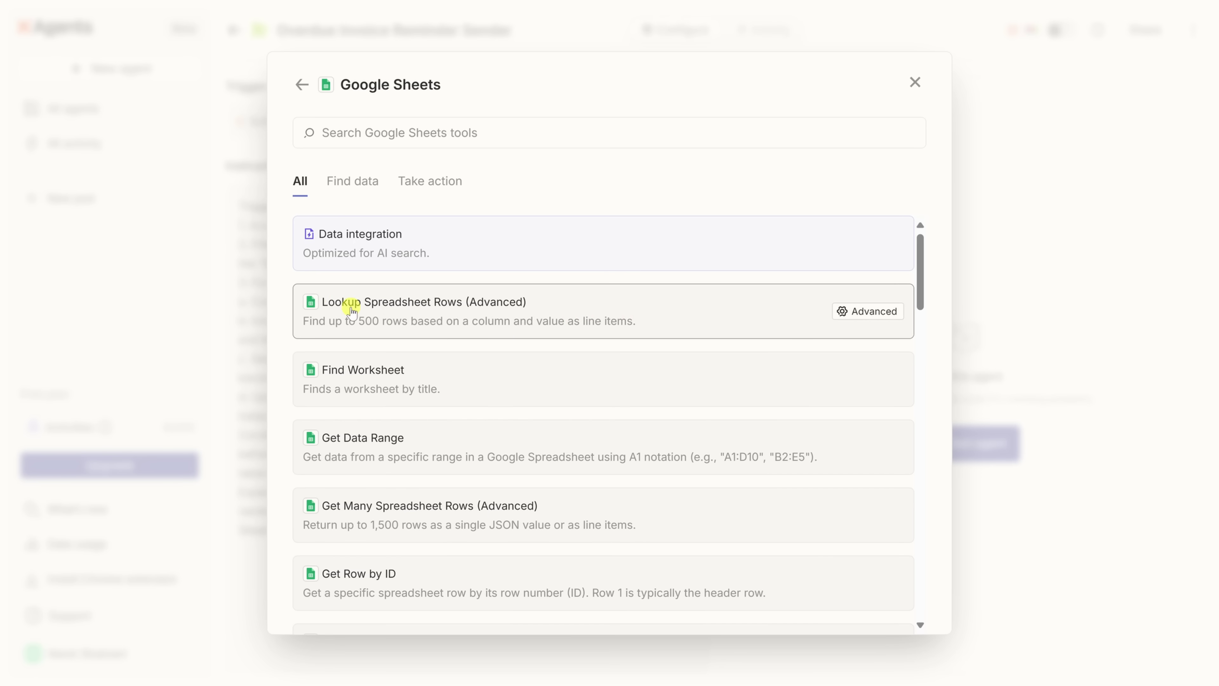
Add Google Sheets' Lookup Spreadsheet Rows (Advanced) and Update Spreadsheet Row(s) tools.
left_click(561, 298)
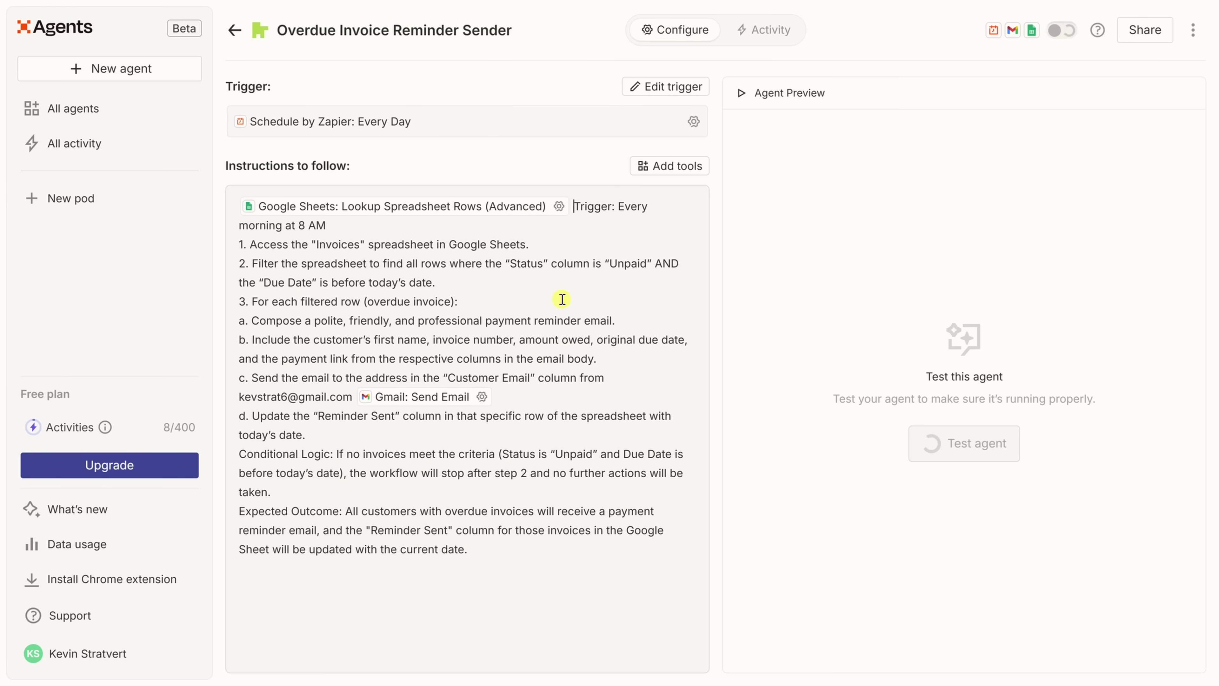
left_click(662, 166)
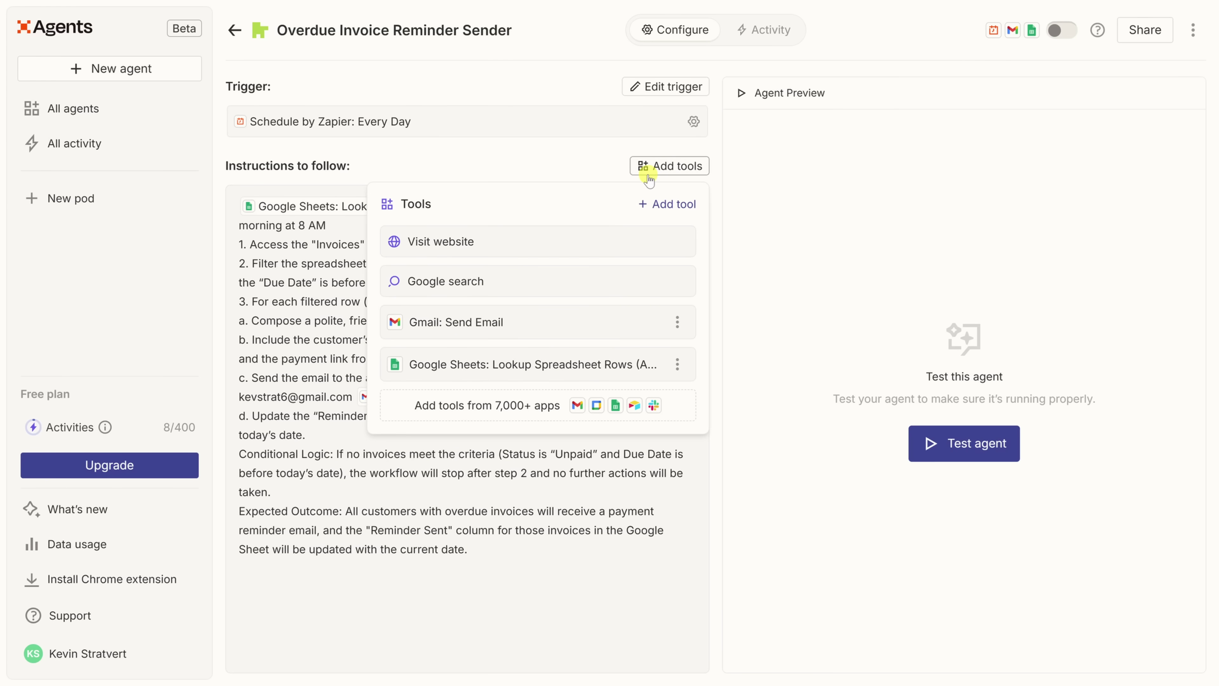
left_click(648, 205)
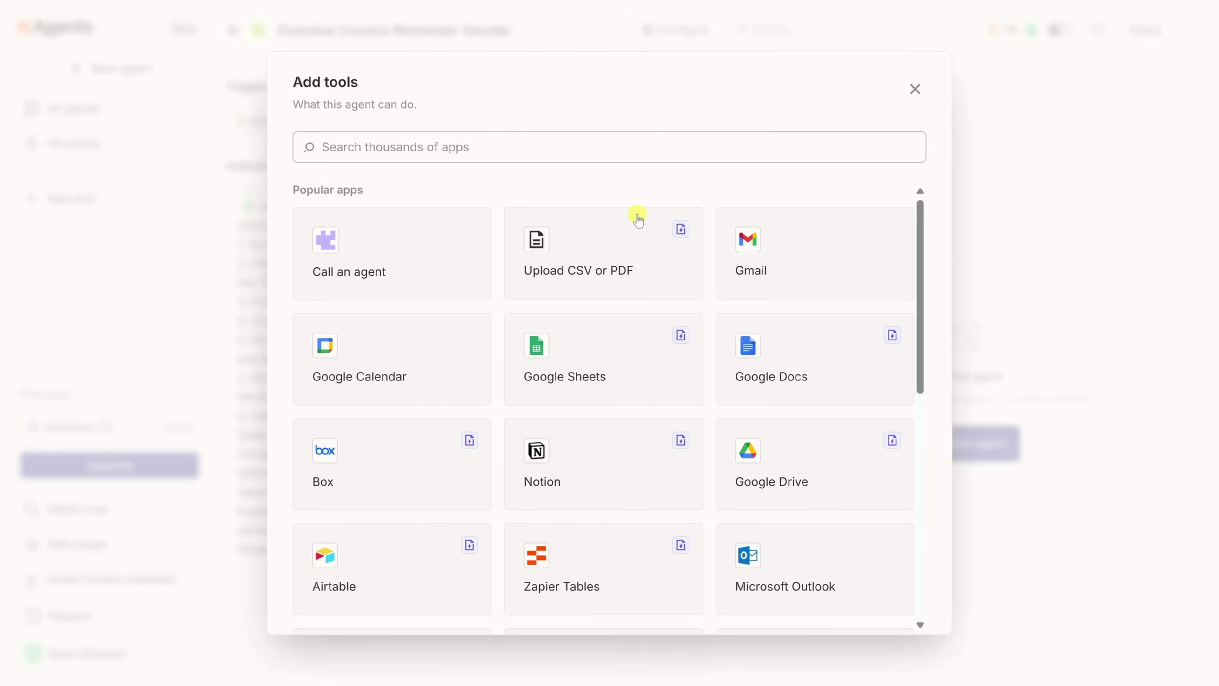
left_click(583, 358)
scroll(763, 321, "down", 20)
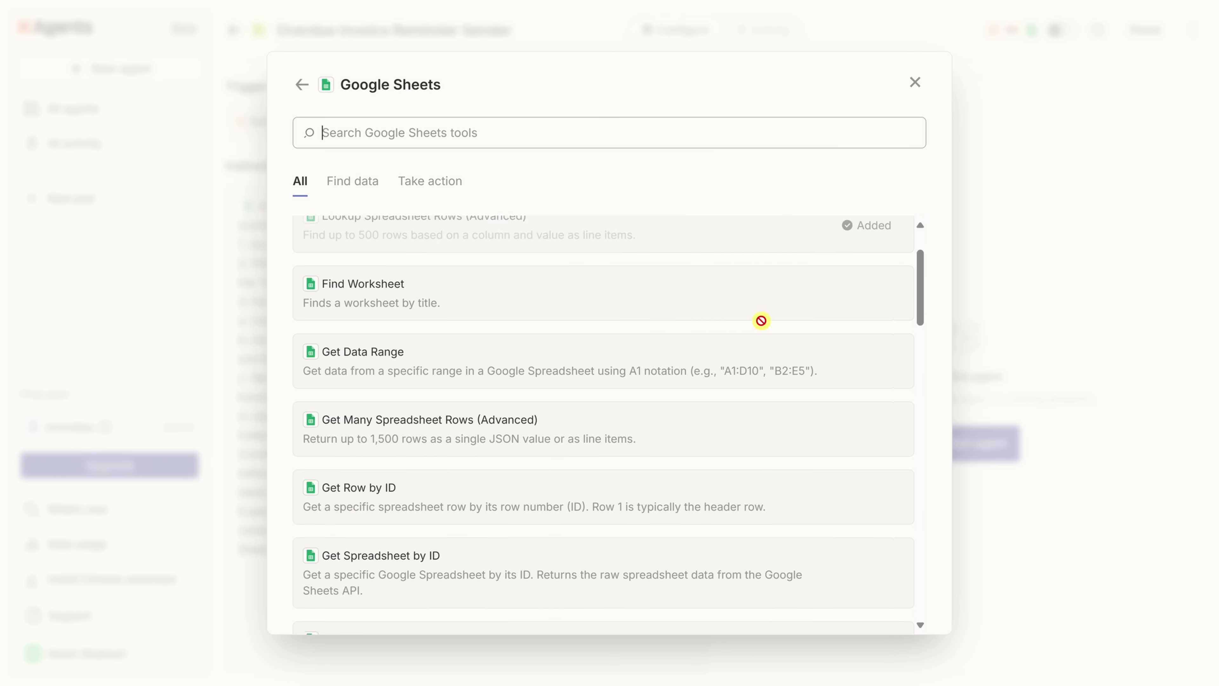
scroll(763, 320, "down", 8)
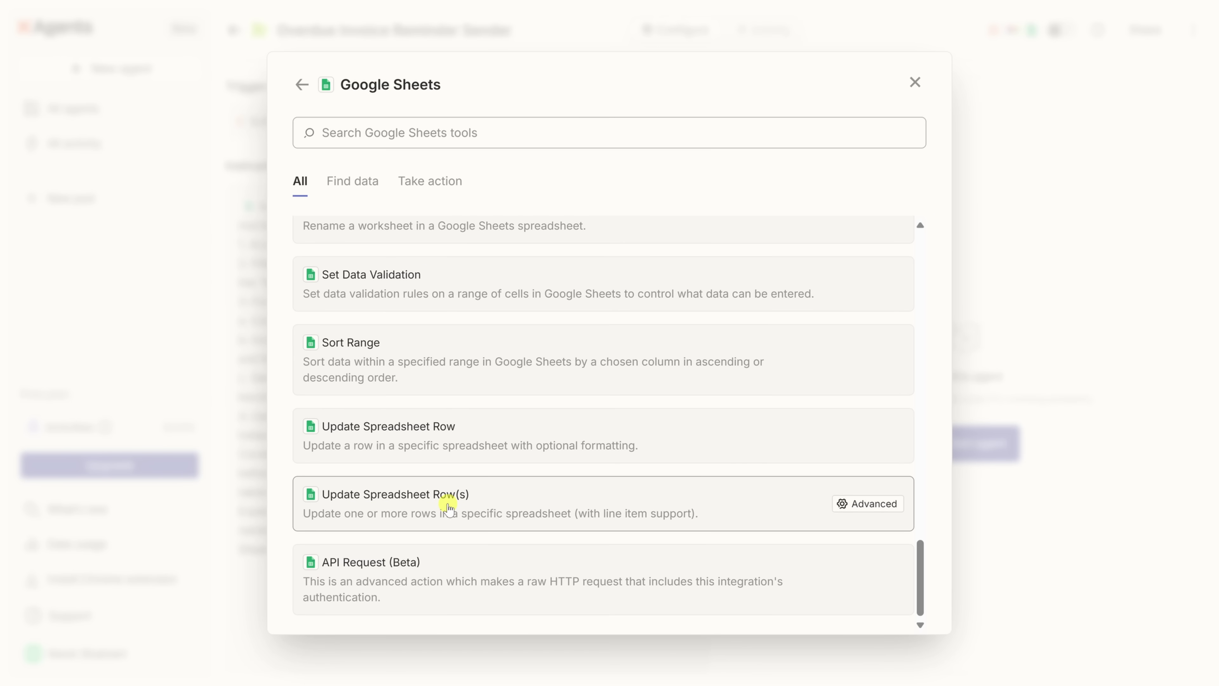
left_click(426, 508)
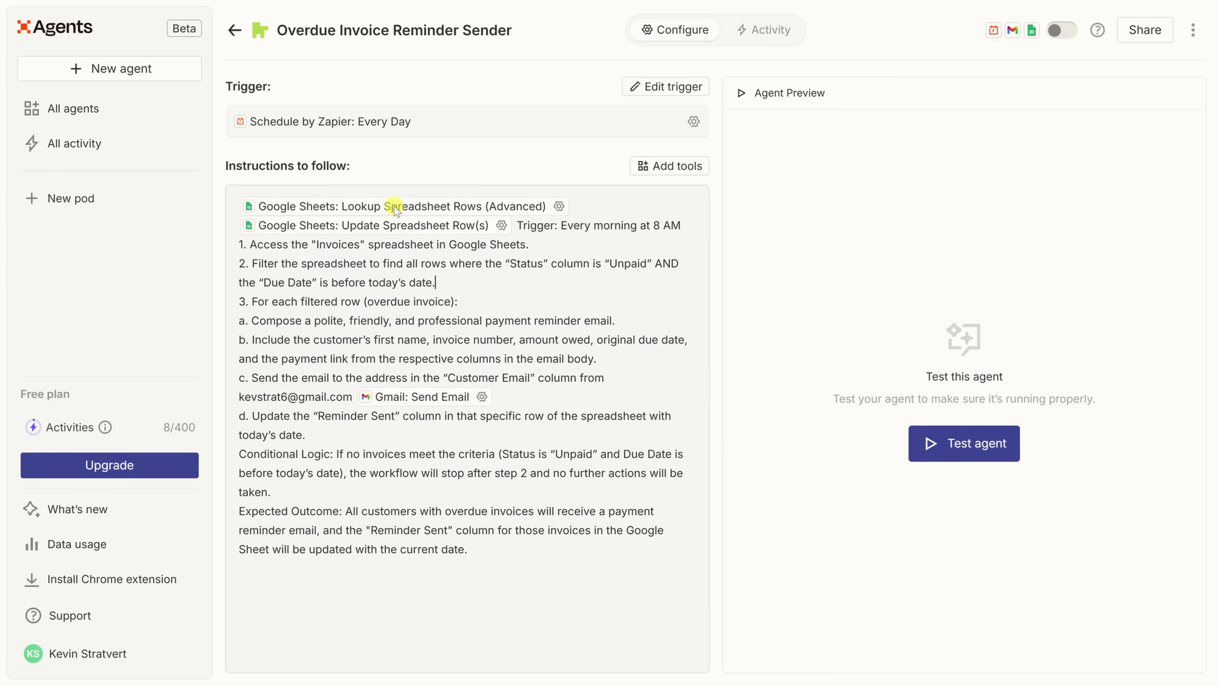
Move the Lookup Spreadsheet Rows tool below step 2 and Update Spreadsheet Row(s) to the end of step d.
left_click_drag(394, 209, 477, 286)
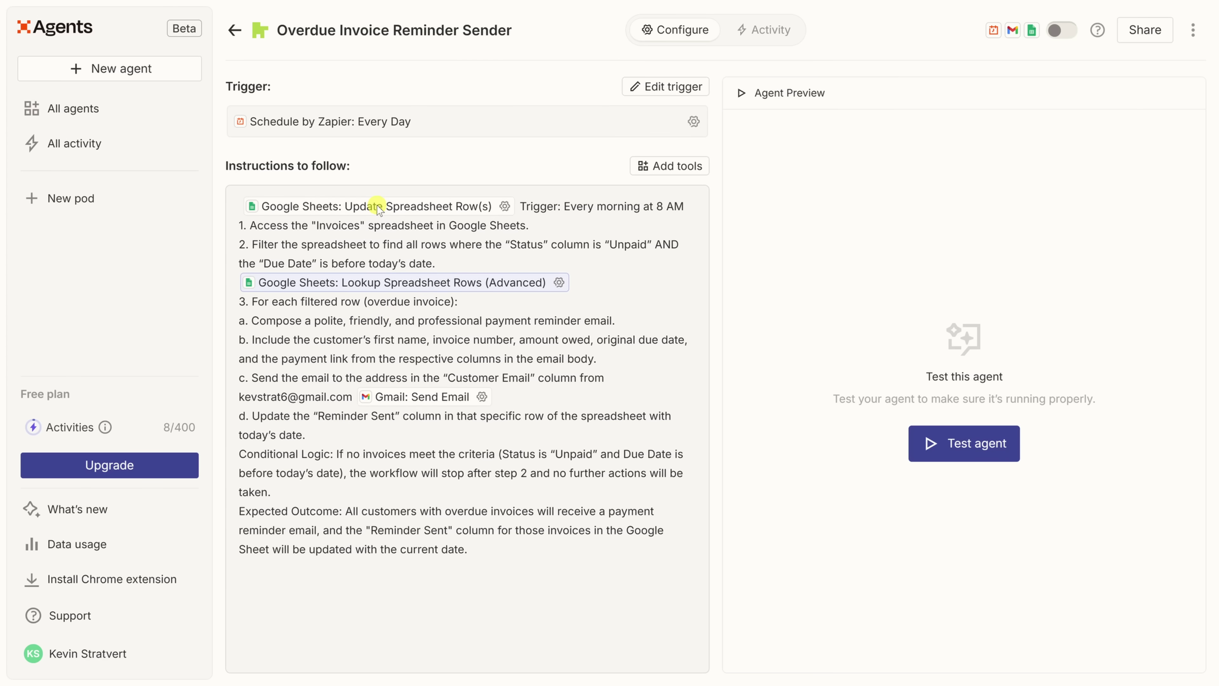
left_click_drag(377, 207, 373, 435)
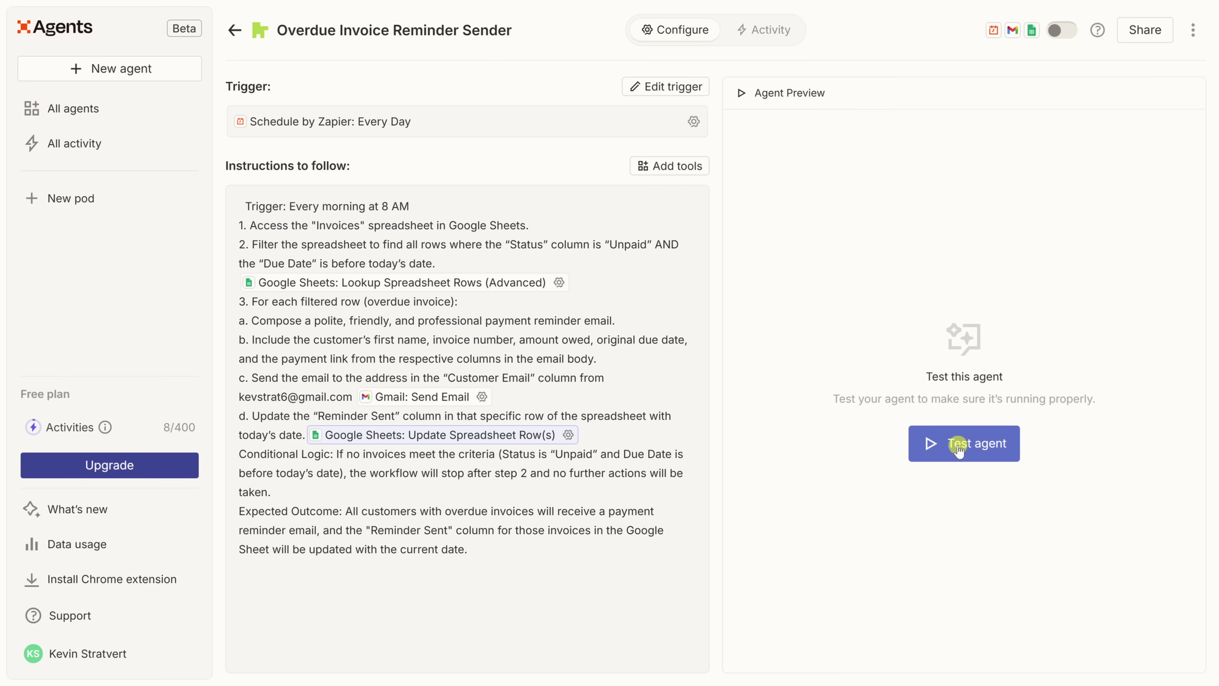
Run a test, then rename step 1's spreadsheet to 'Invoices - KCC Billing' and rerun it.
left_click(958, 446)
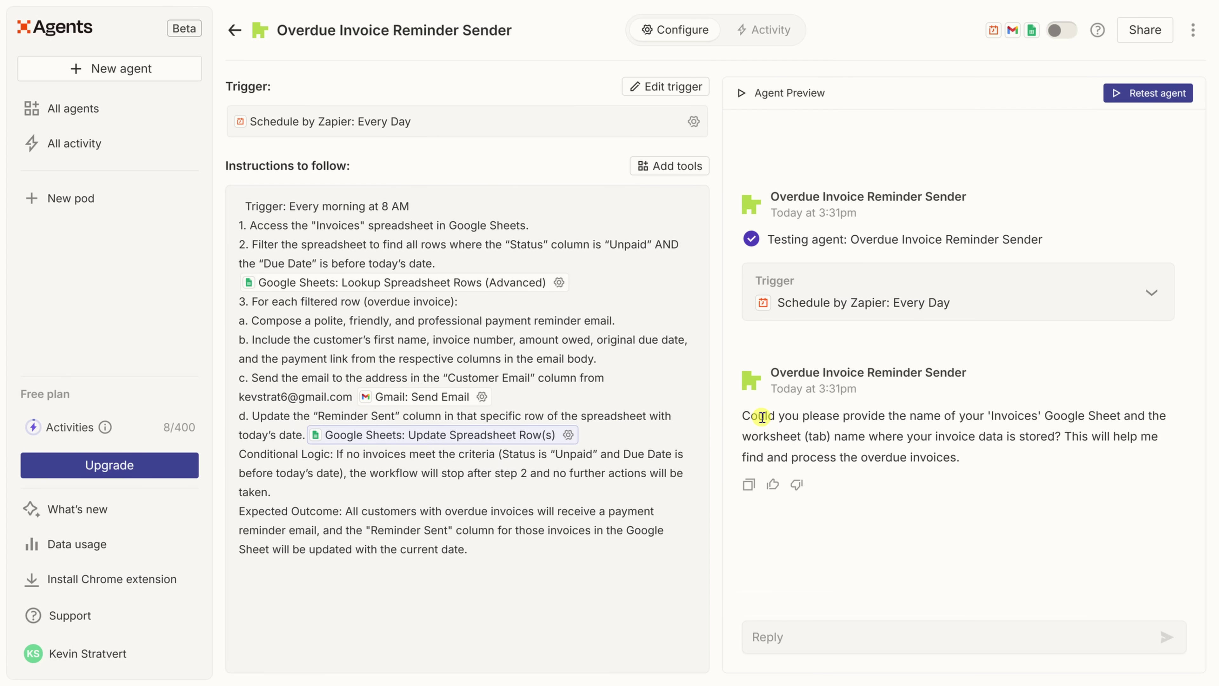
left_click_drag(765, 416, 1094, 418)
left_click(1094, 418)
double_click(343, 225)
type("Invoices - KCC Billing")
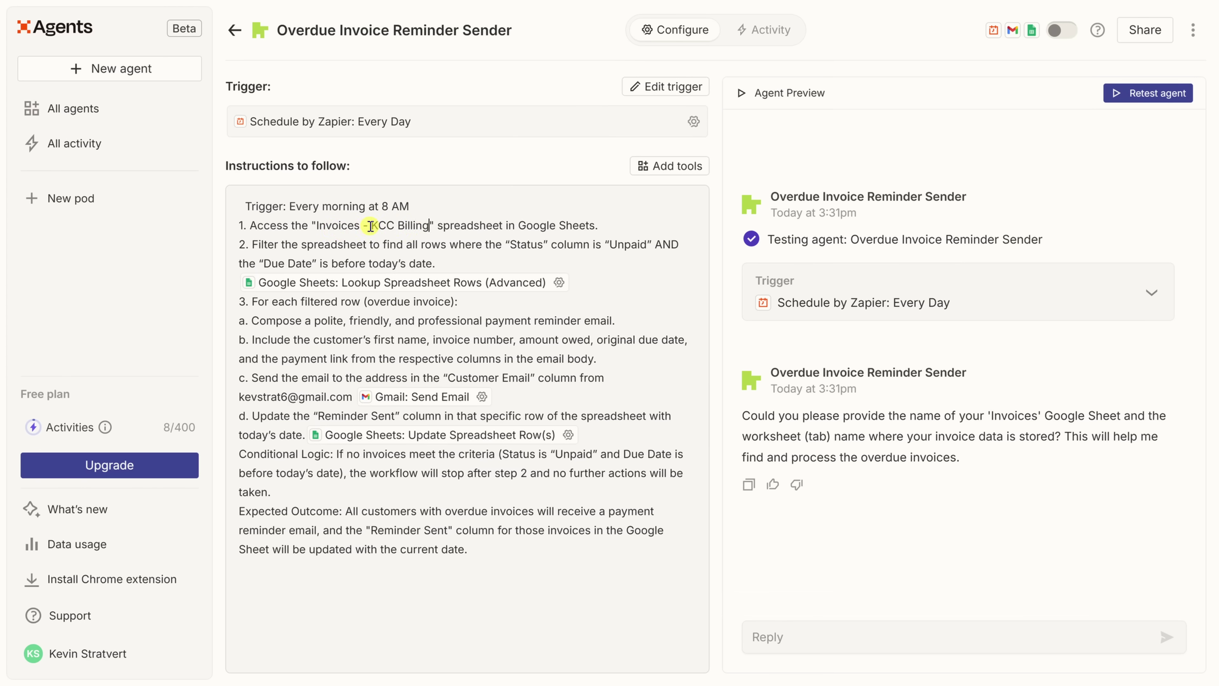
left_click(1165, 100)
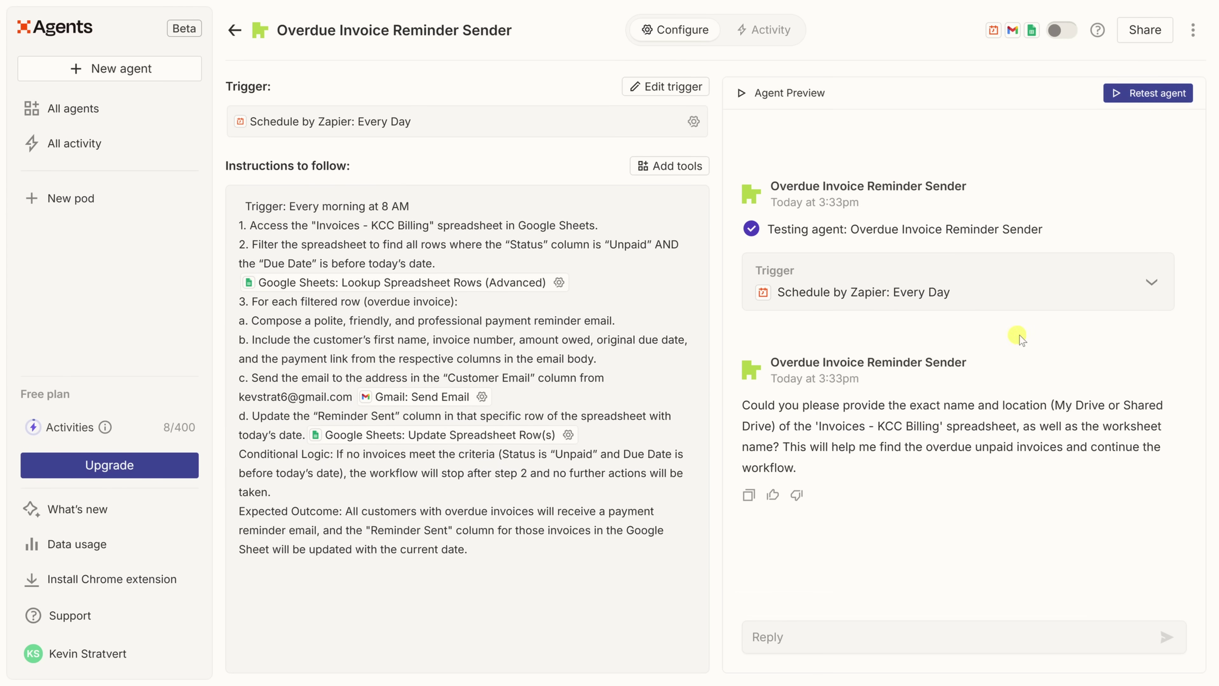
Answer the agent with the spreadsheet's Google Drive link and the worksheet name 'It's in Sheet1'.
left_click(797, 636)
key("ctrl+v")
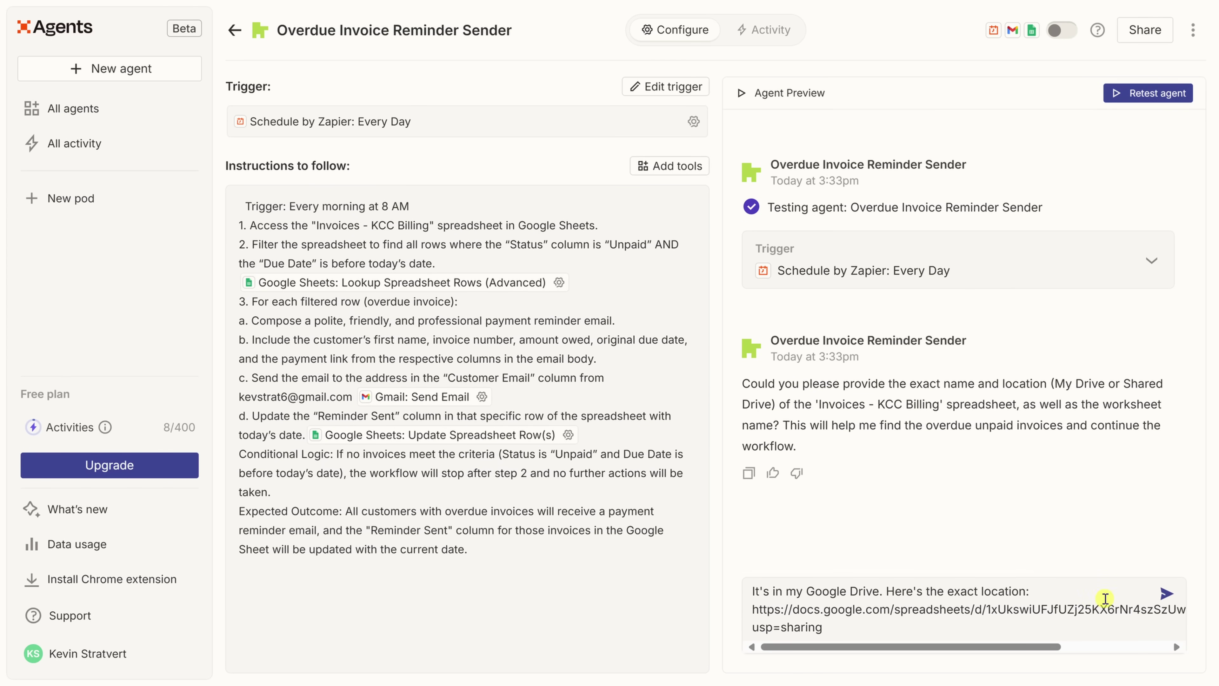
left_click(1165, 592)
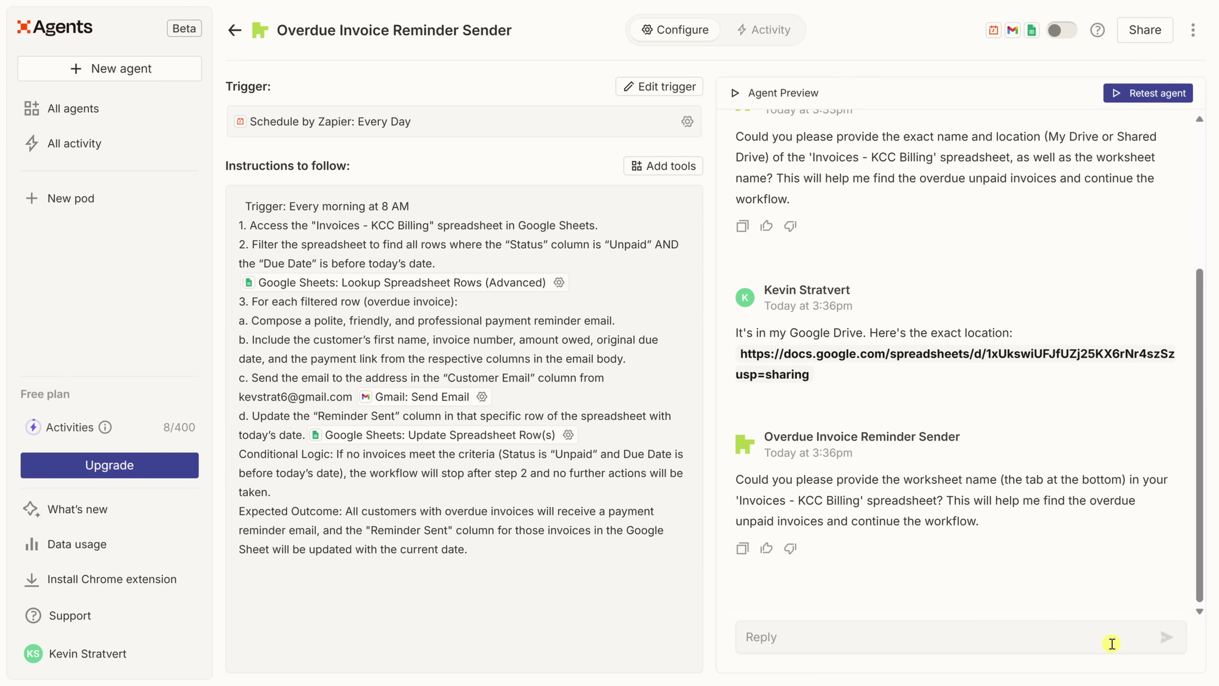
type("It's in Sheet1")
left_click(1167, 637)
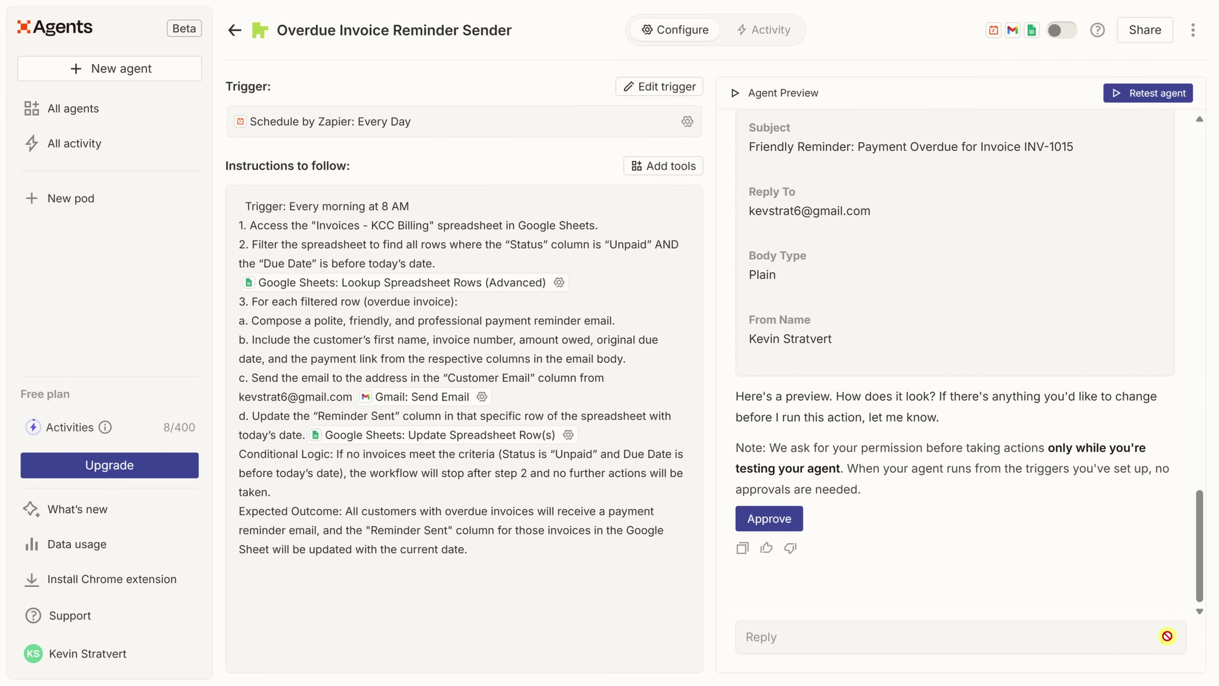
Review the Gmail: Send Email preview and approve the INV-1015 overdue payment reminder.
scroll(1043, 459, "up", 10)
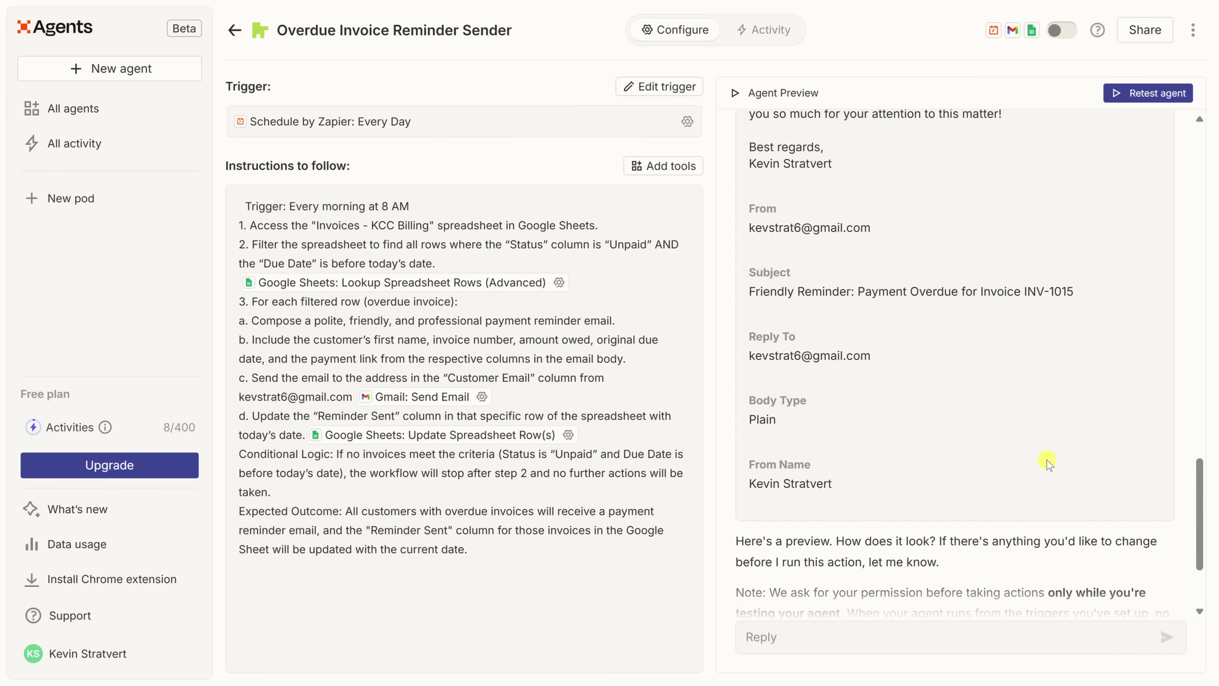
scroll(1048, 461, "up", 3)
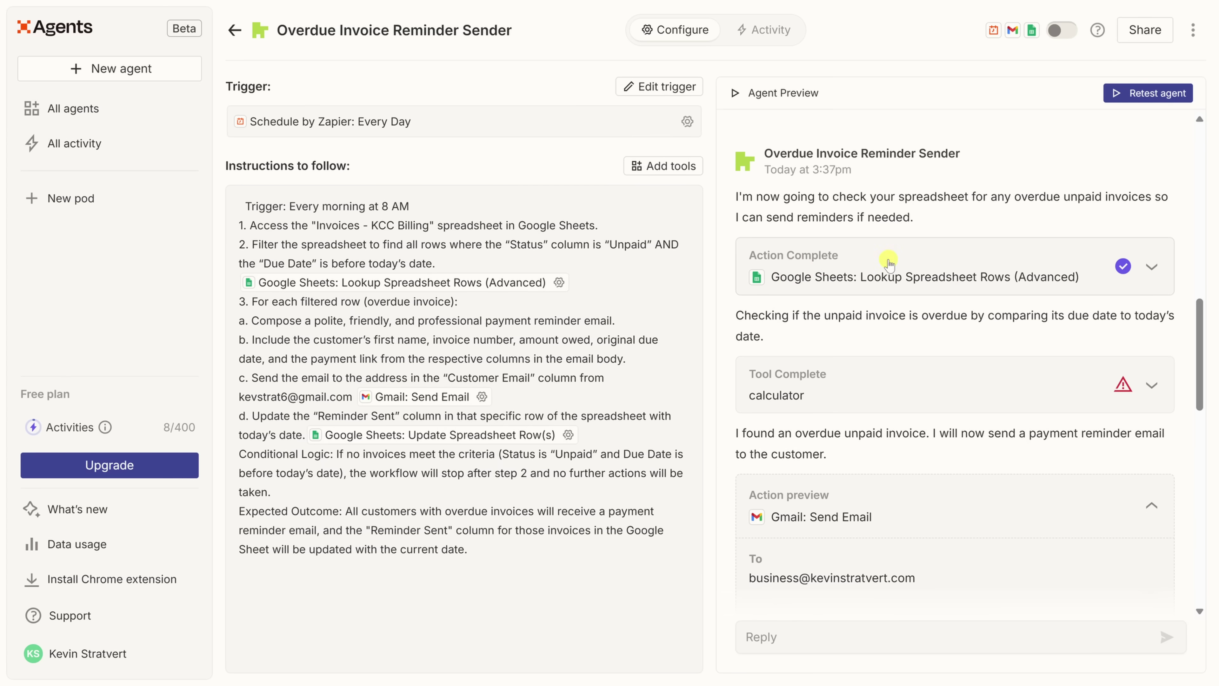
scroll(890, 254, "down", 2)
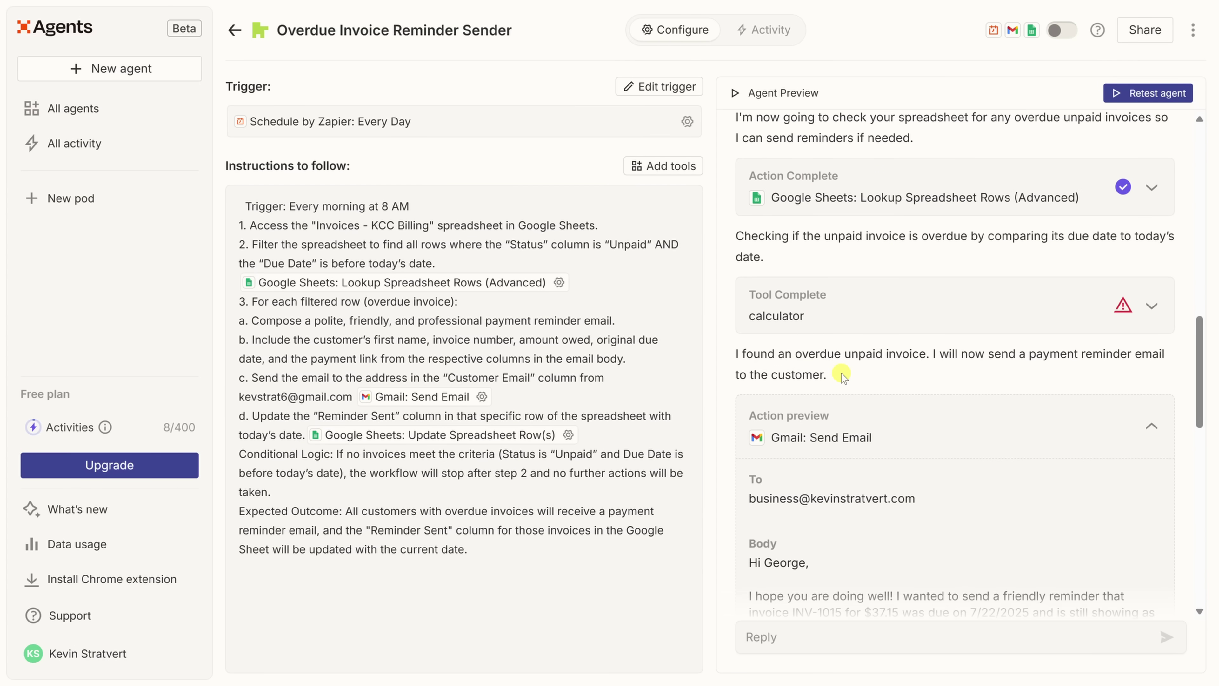
scroll(841, 374, "down", 5)
left_click_drag(769, 325, 899, 379)
left_click(868, 336)
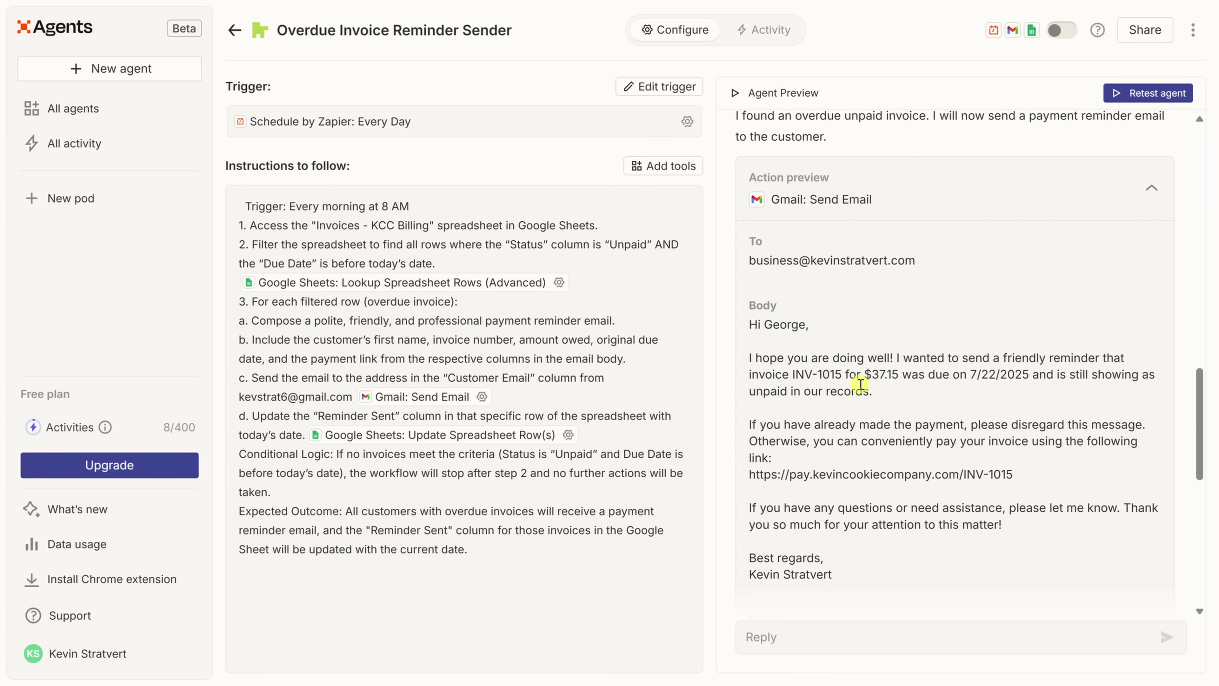
scroll(863, 390, "down", 3)
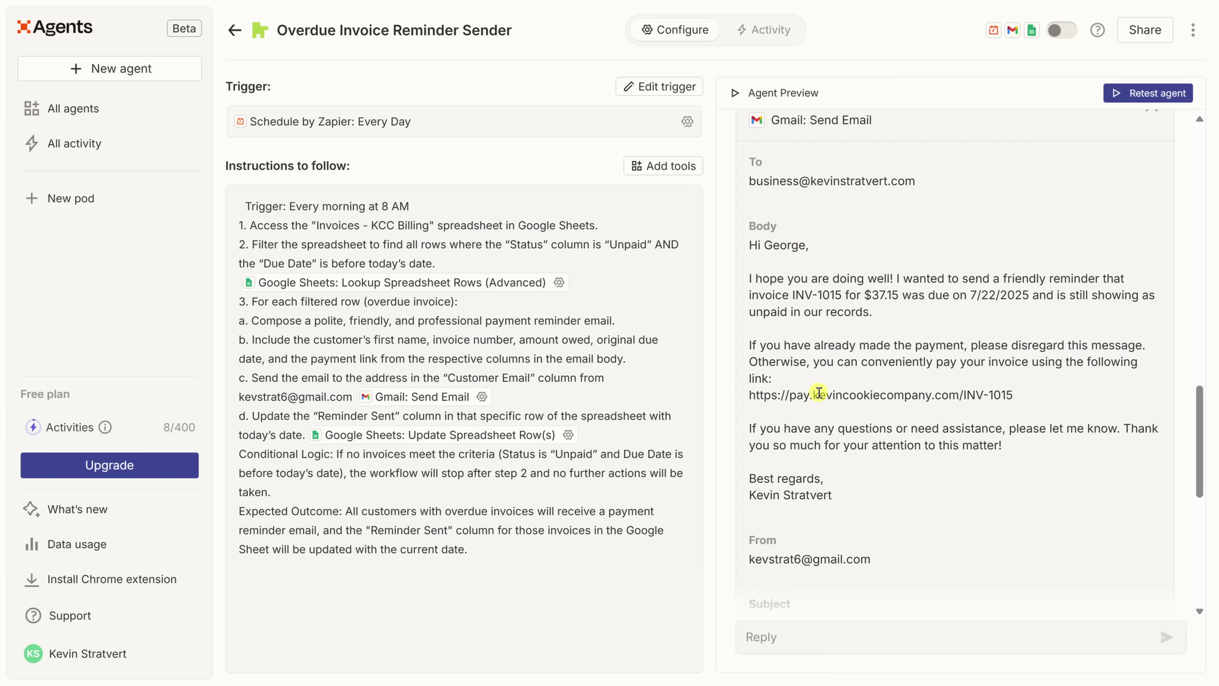
scroll(845, 398, "down", 3)
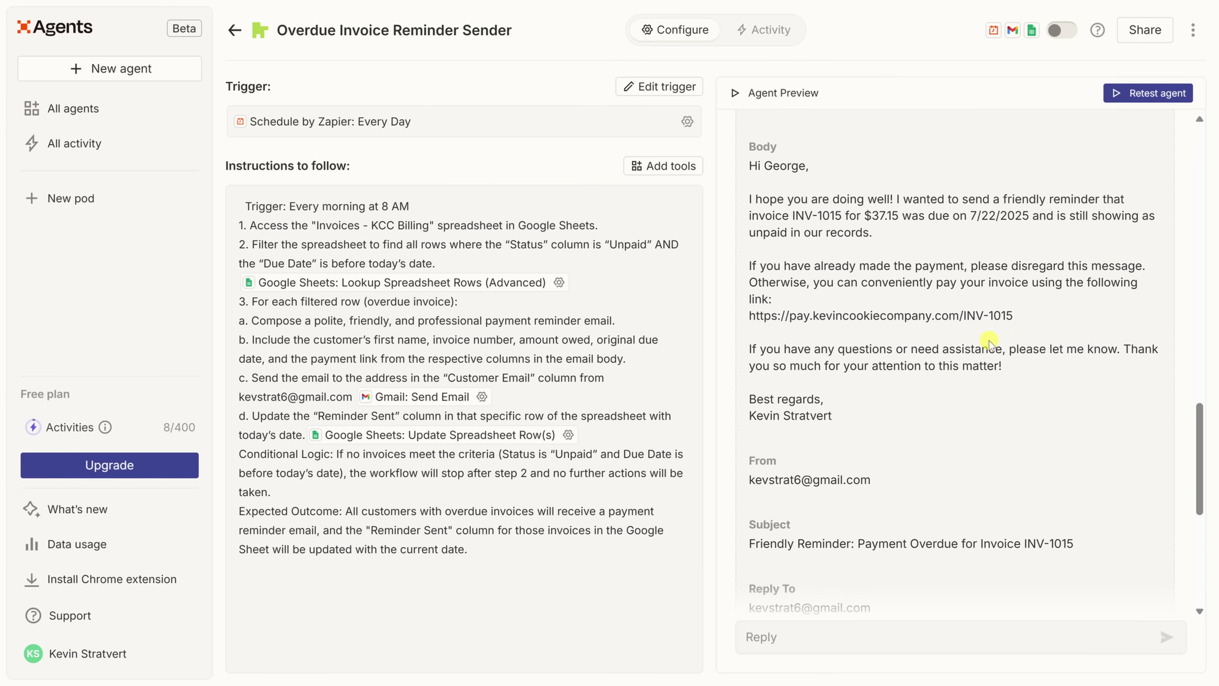
scroll(990, 332, "down", 10)
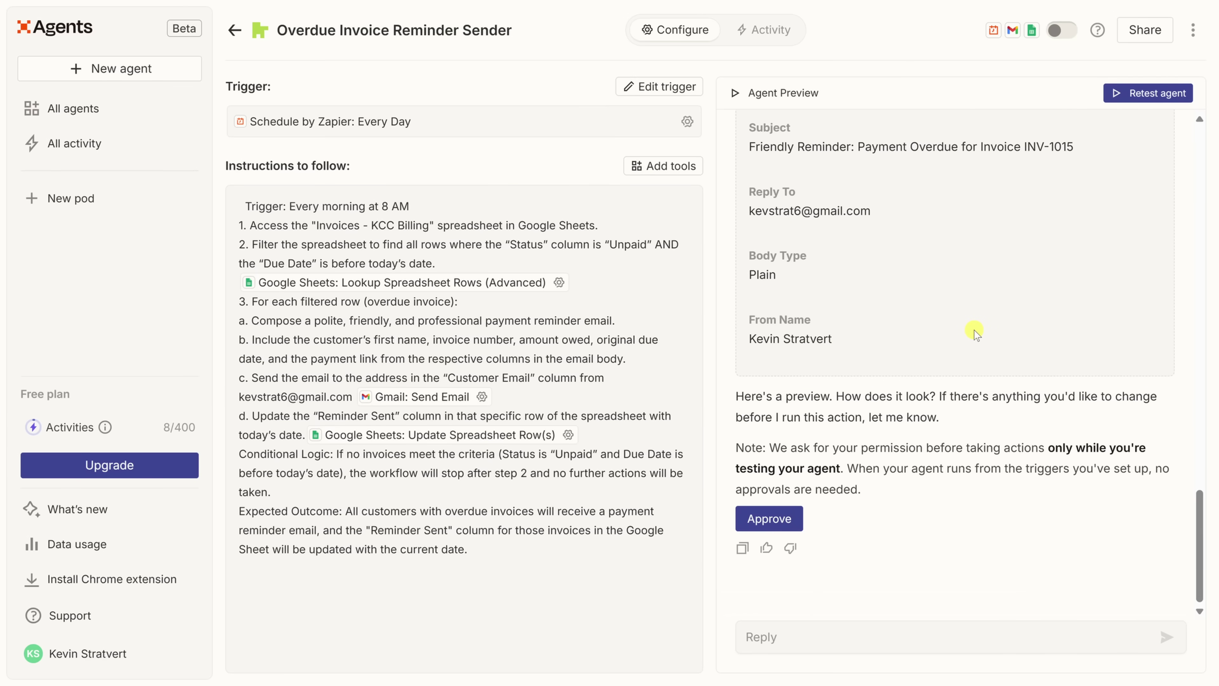
left_click(766, 520)
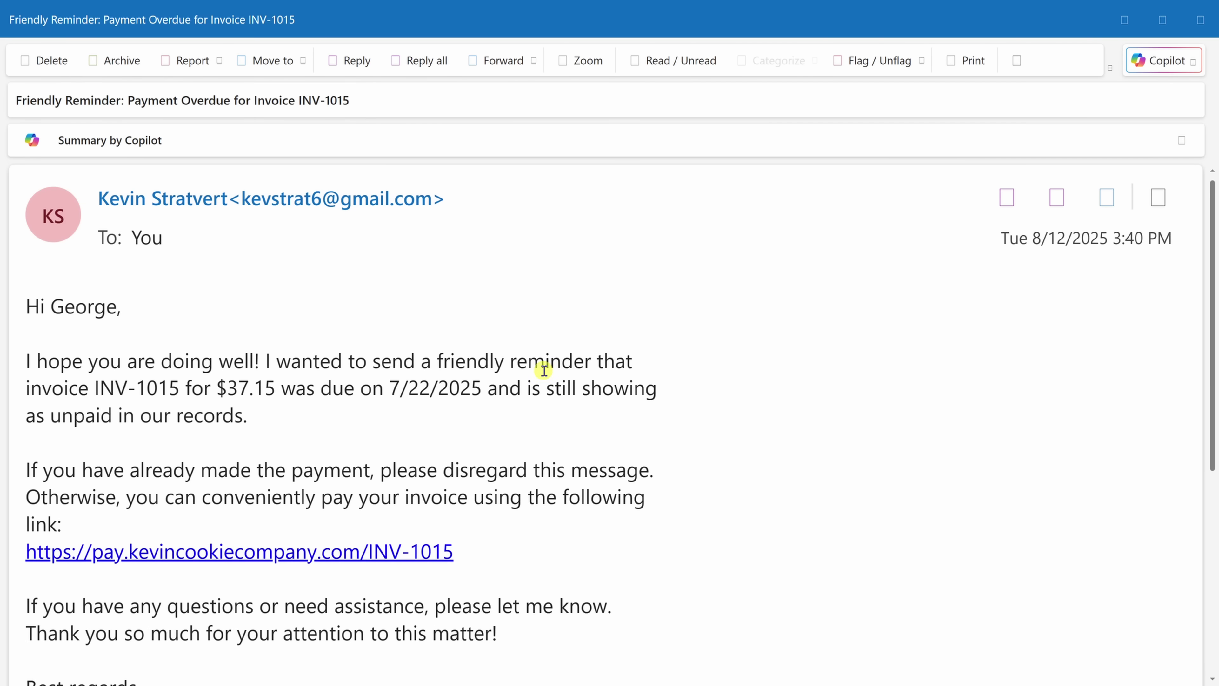
scroll(566, 341, "down", 5)
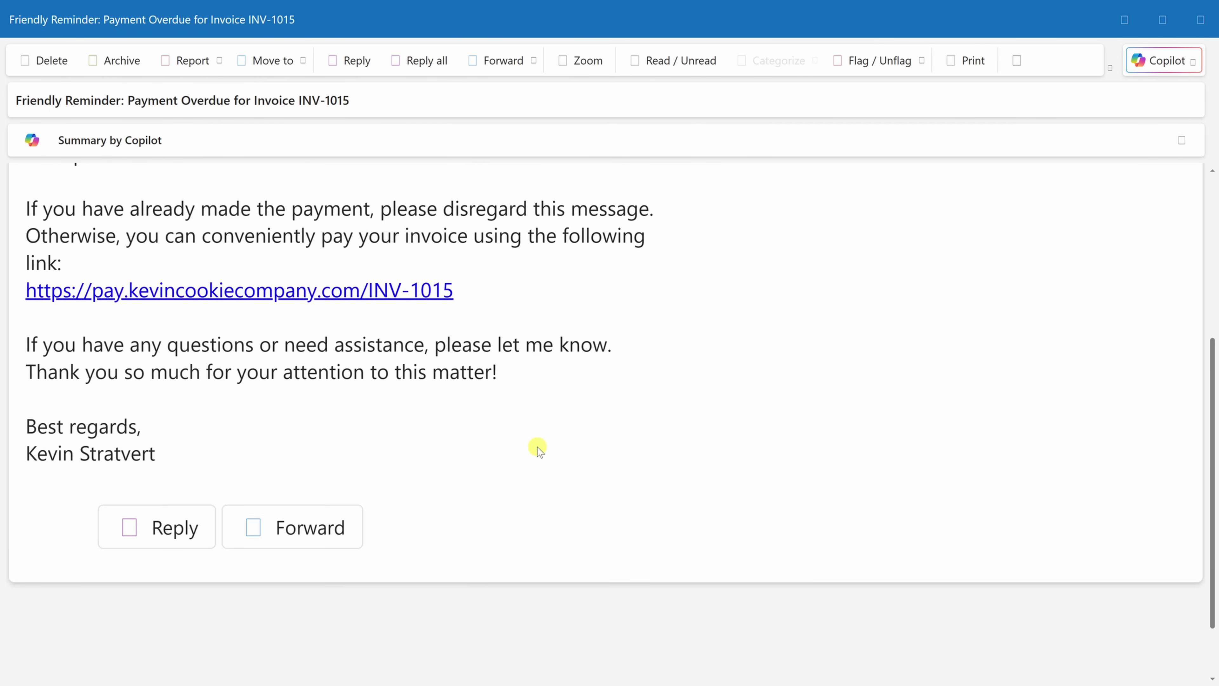
scroll(536, 446, "up", 5)
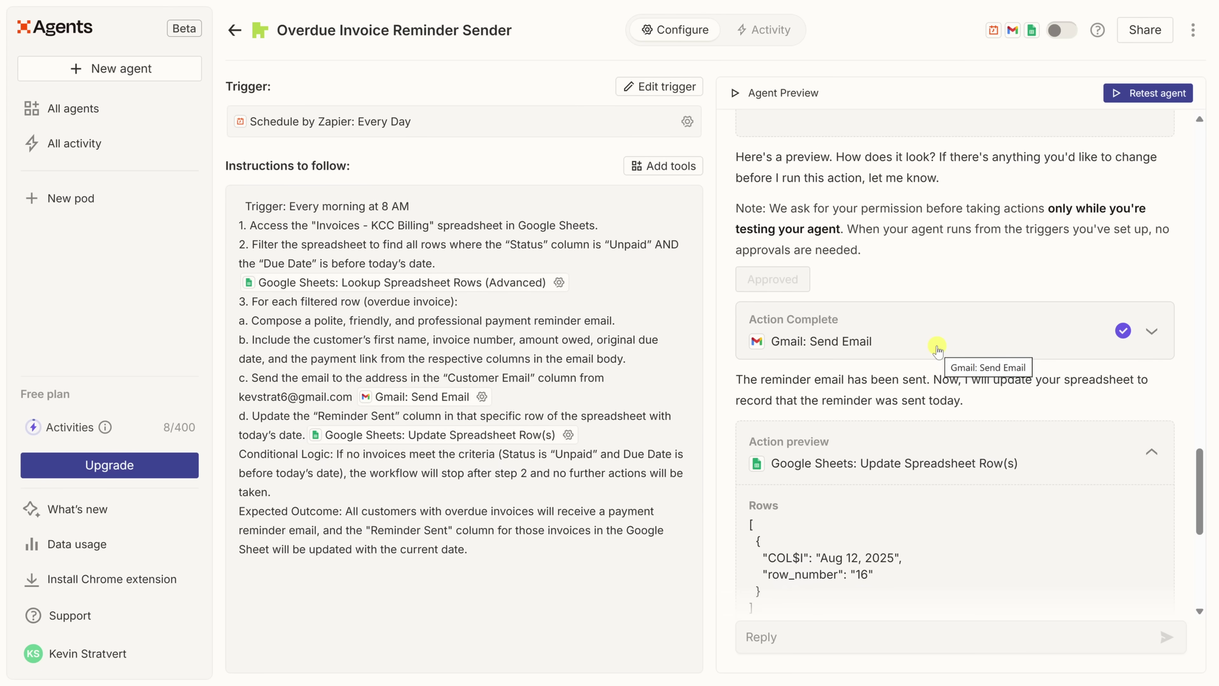
Approve the Google Sheets update writing 2025-08-12 into row 16's Reminder Sent cell.
scroll(937, 349, "down", 5)
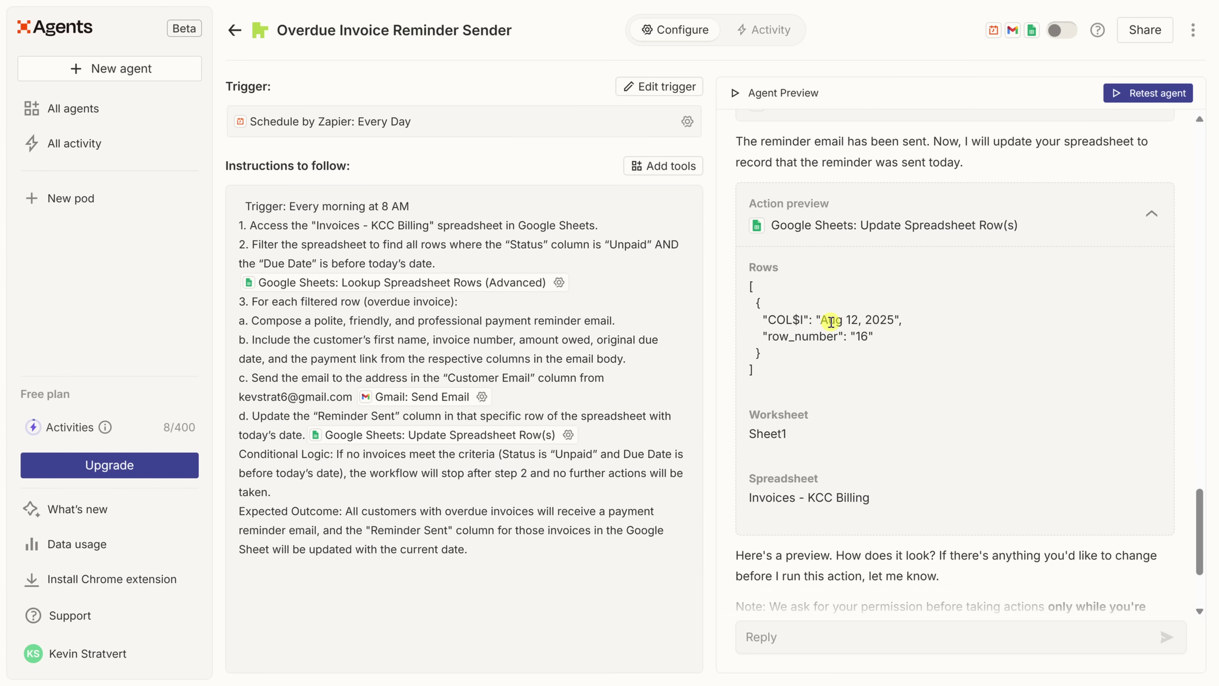
scroll(839, 352, "down", 3)
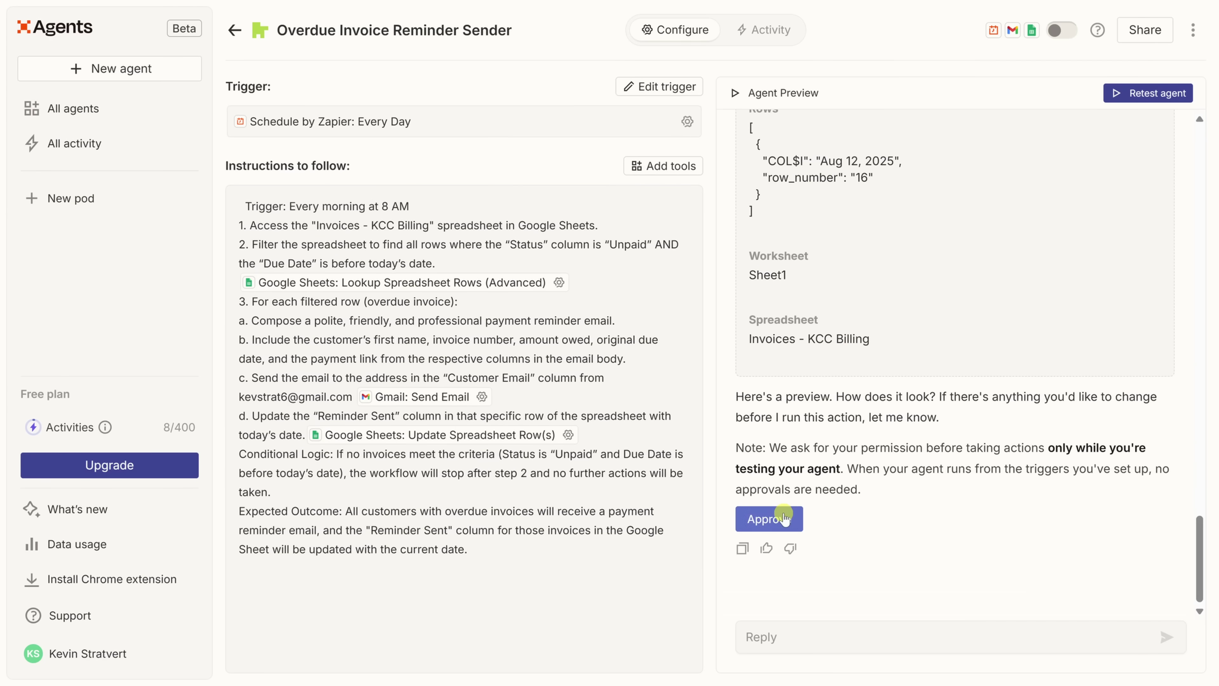
left_click(782, 519)
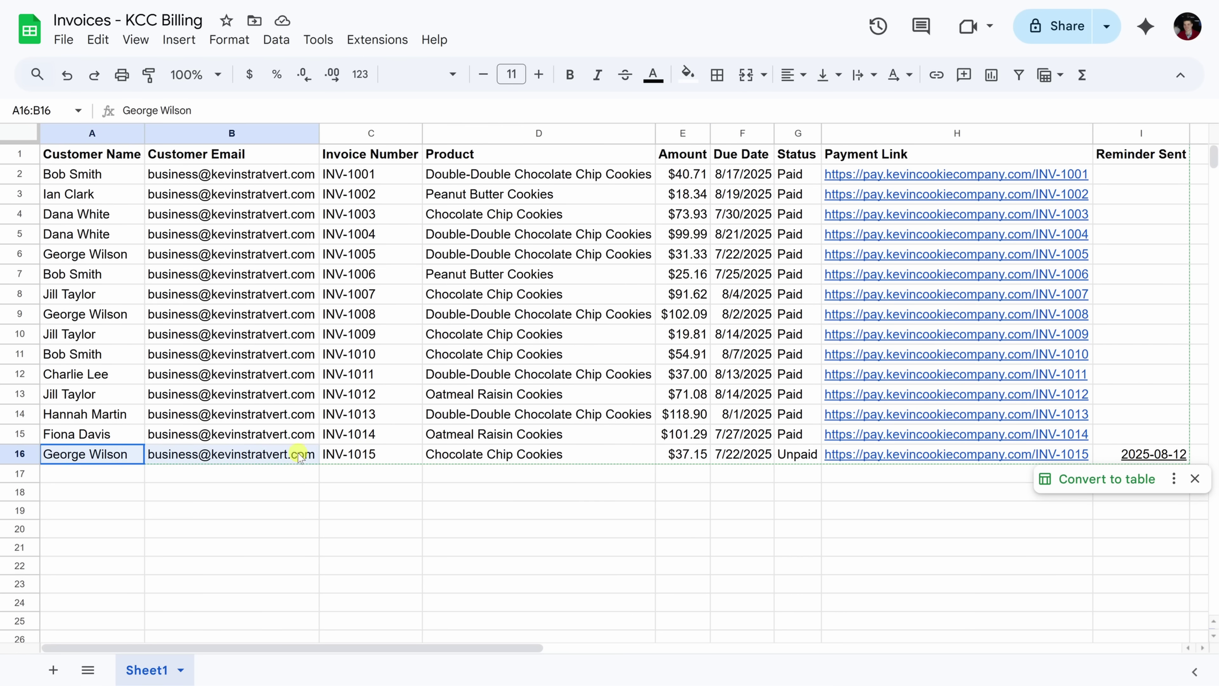
left_click_drag(299, 454, 1151, 440)
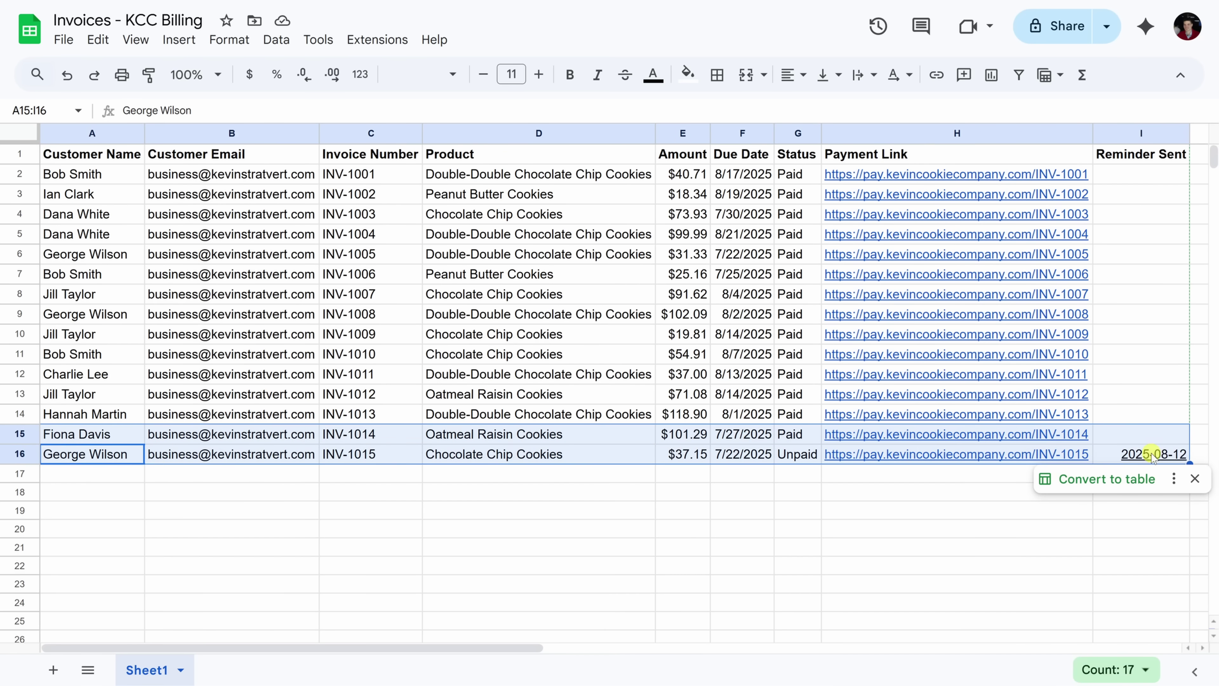
left_click(1151, 453)
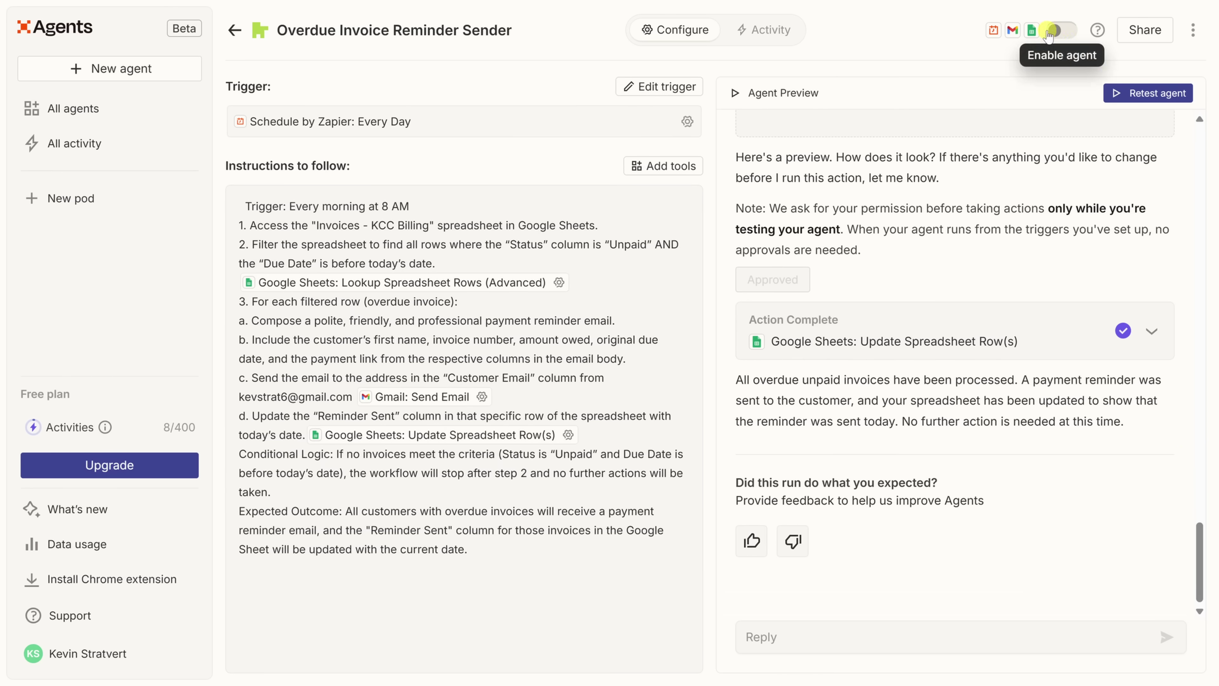
Enable the Overdue Invoice Reminder Sender agent and go back to All agents.
left_click(1060, 34)
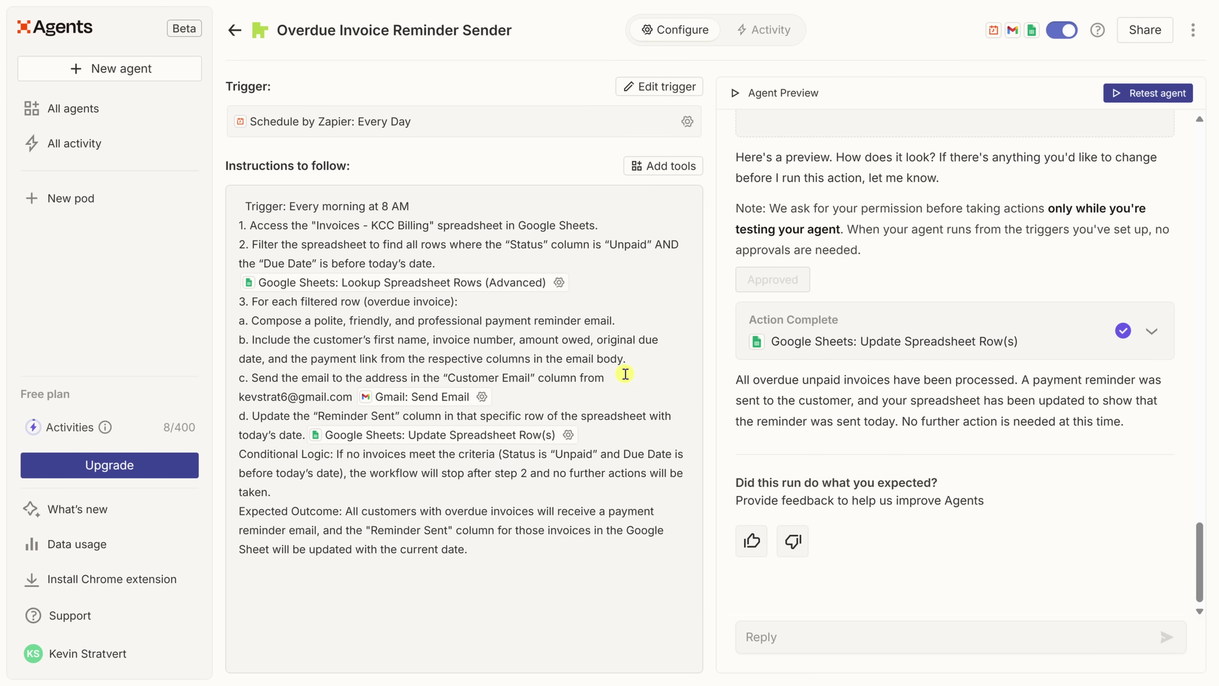
left_click(84, 114)
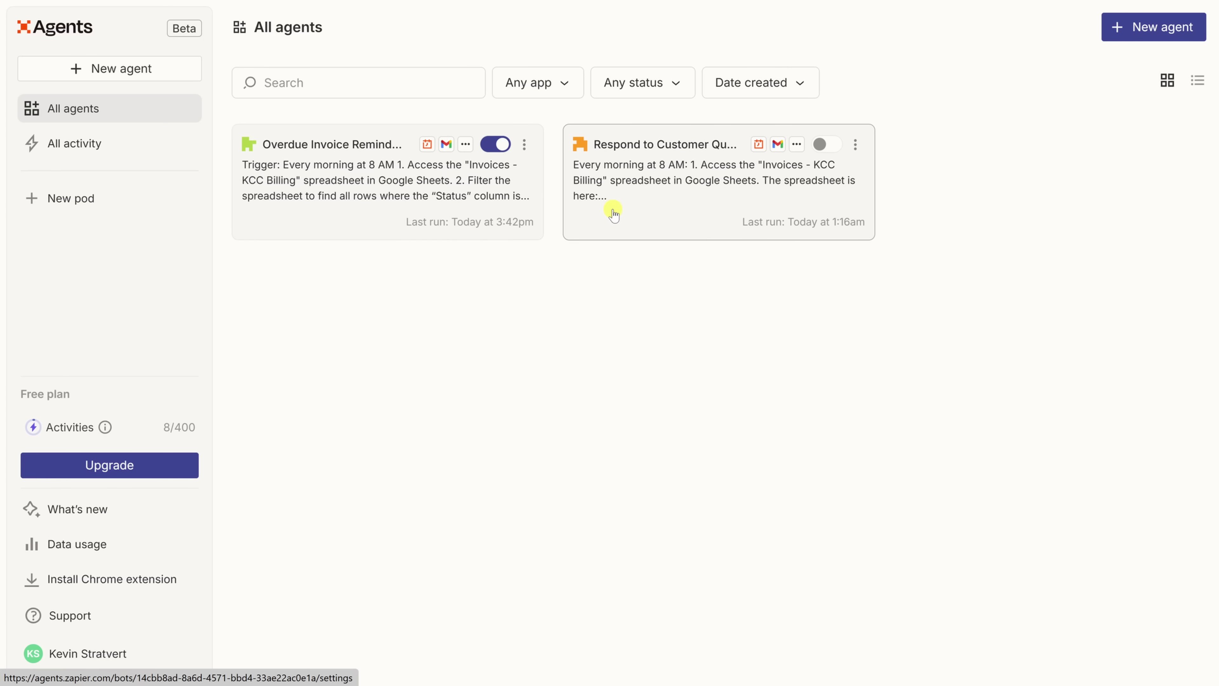
Open the All activity page showing runs across both agents.
left_click(103, 144)
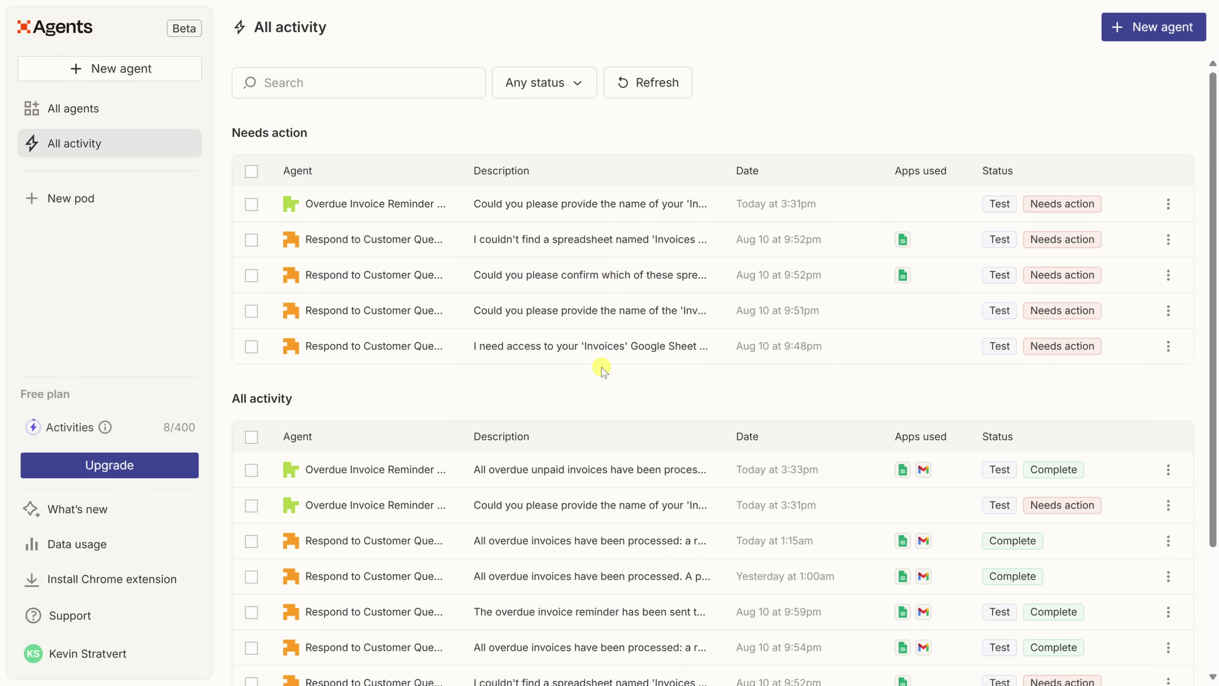
scroll(601, 367, "down", 3)
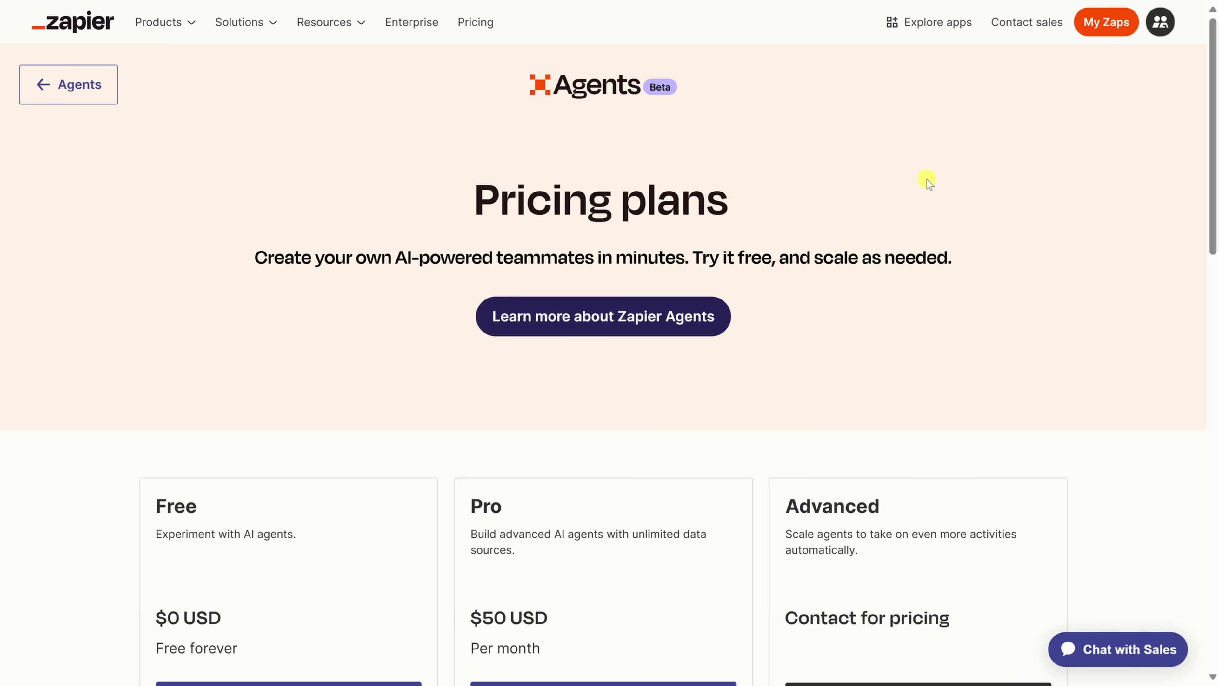
Compare the plans' limits: Free 400, Pro 1,500 activities per month, Advanced custom.
scroll(927, 180, "down", 8)
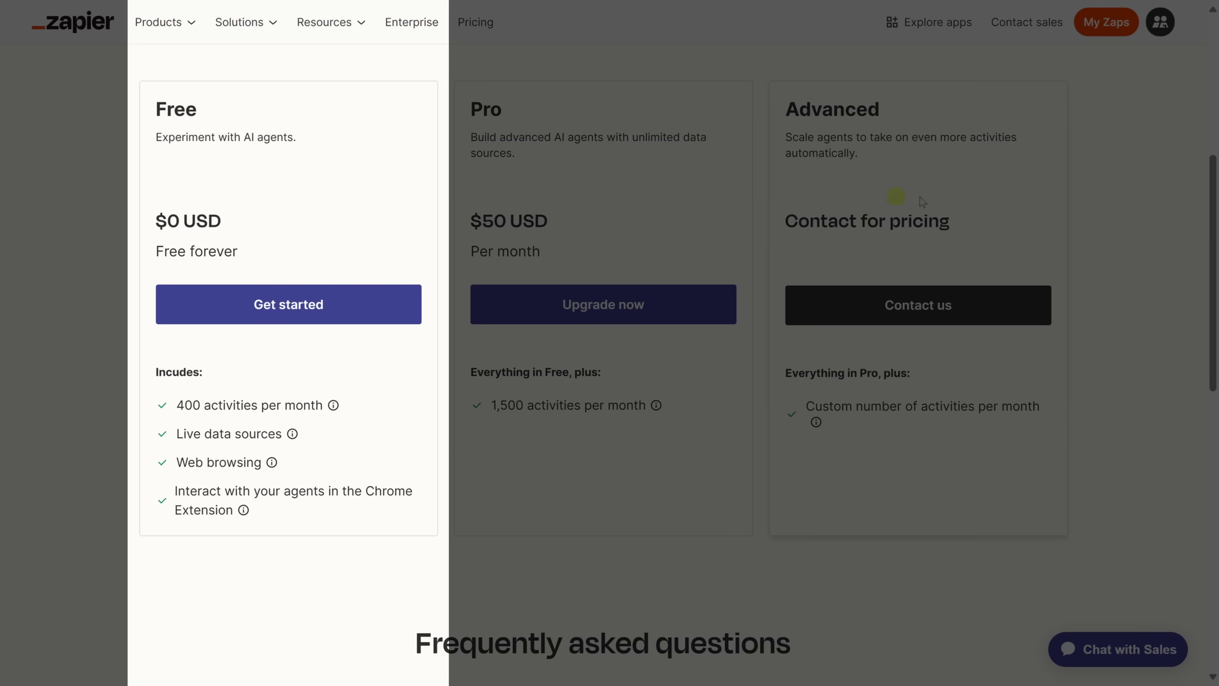
mouse_move(180, 405)
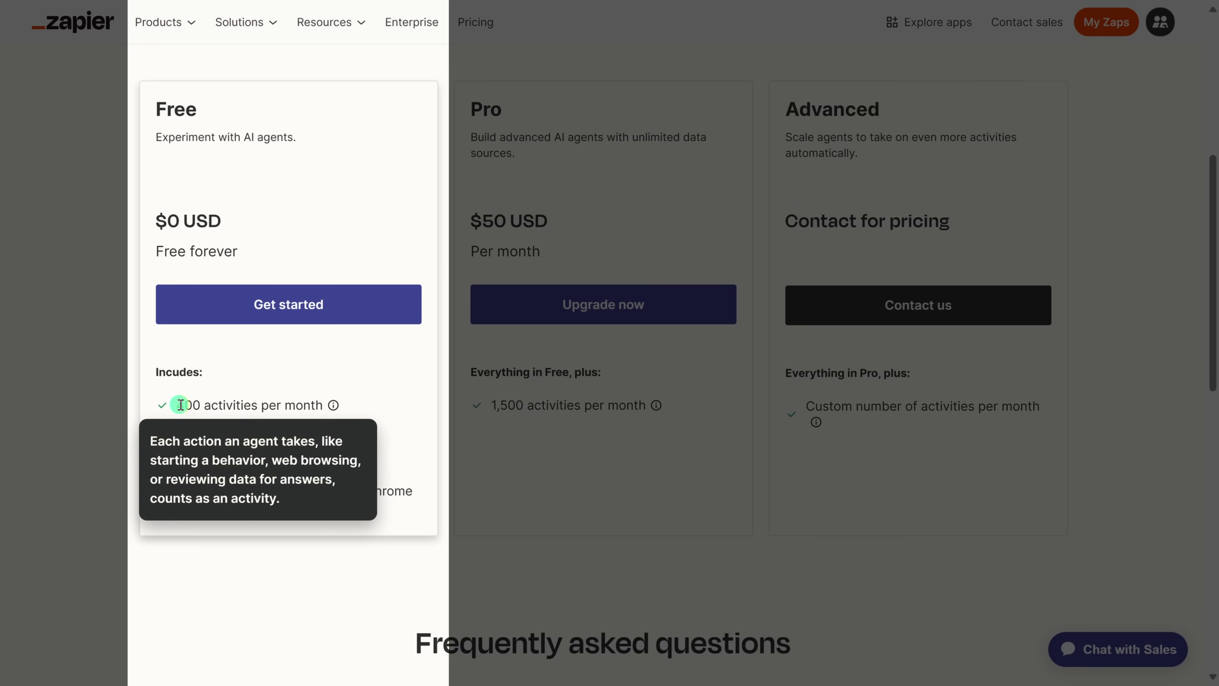
left_click_drag(181, 405, 372, 401)
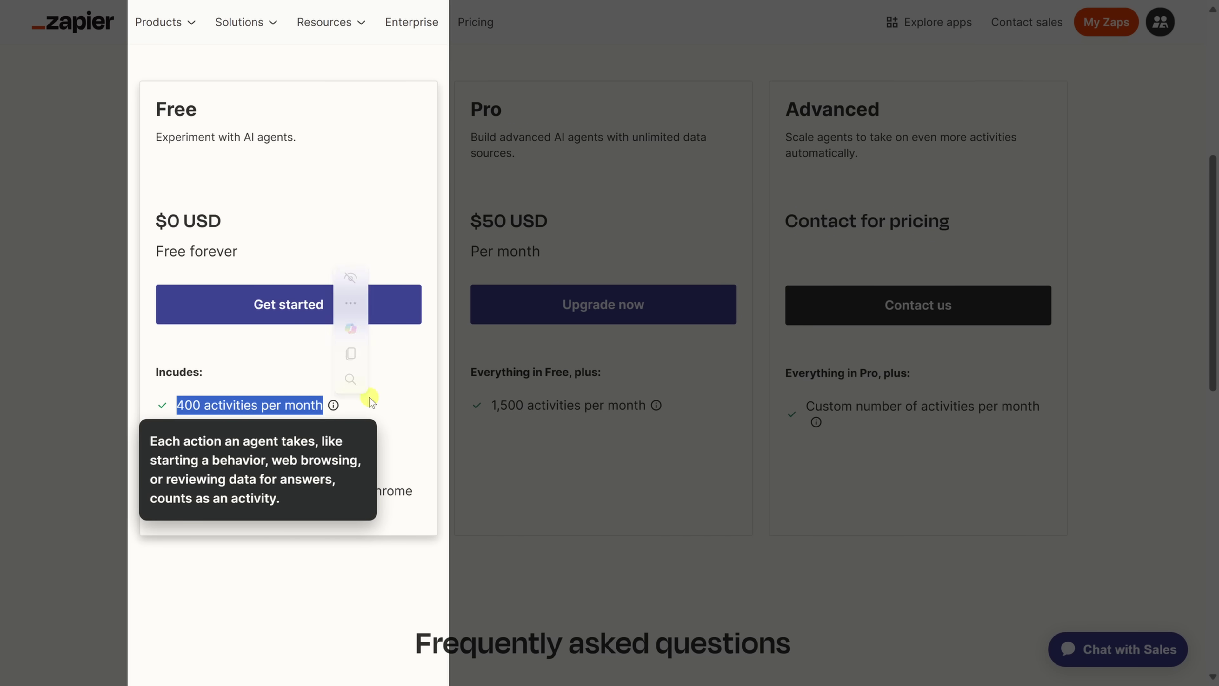
left_click(400, 382)
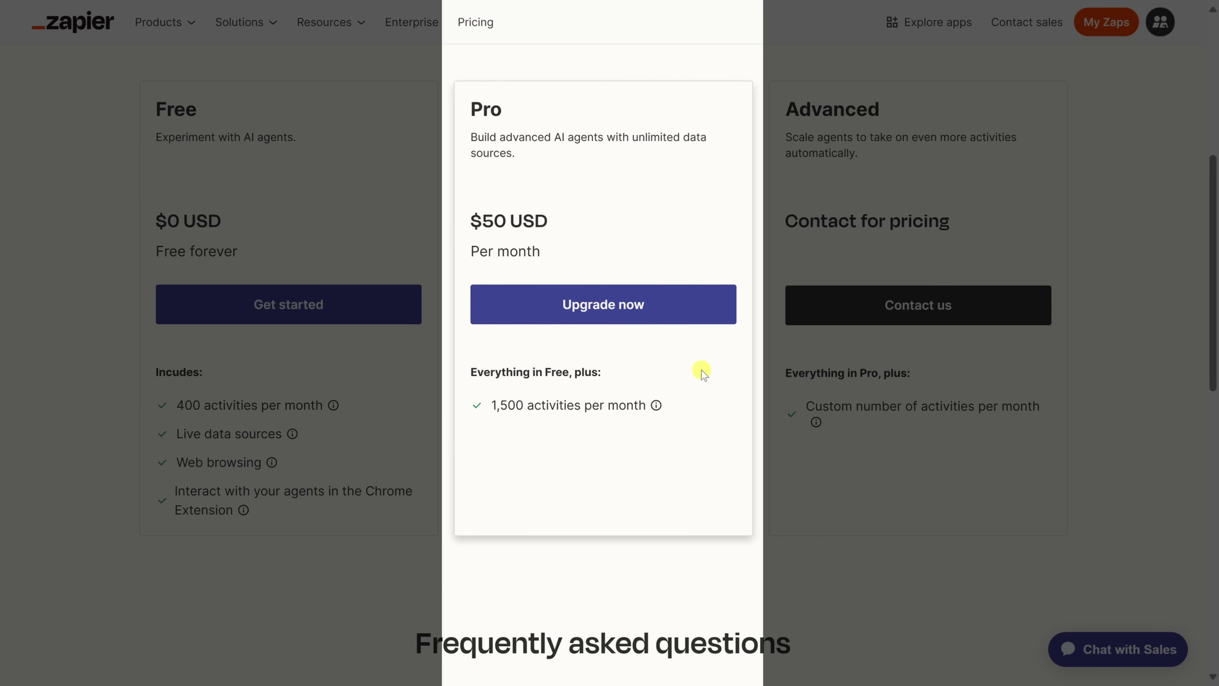
mouse_move(499, 410)
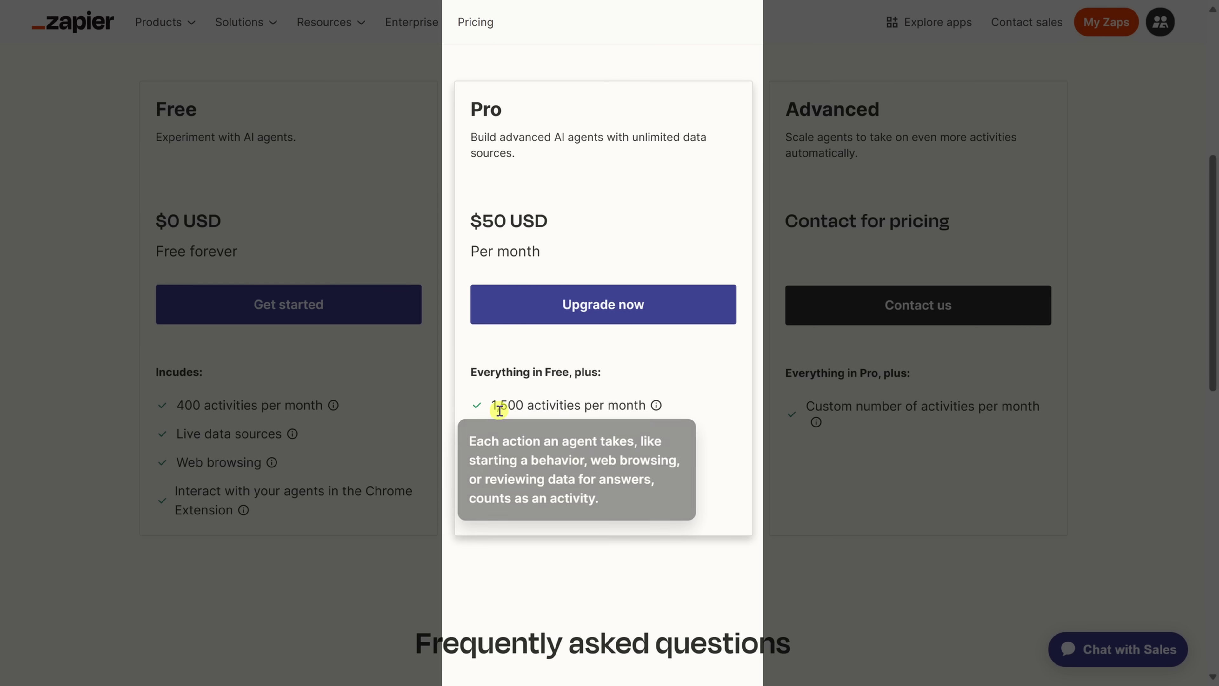
left_click_drag(499, 409, 646, 409)
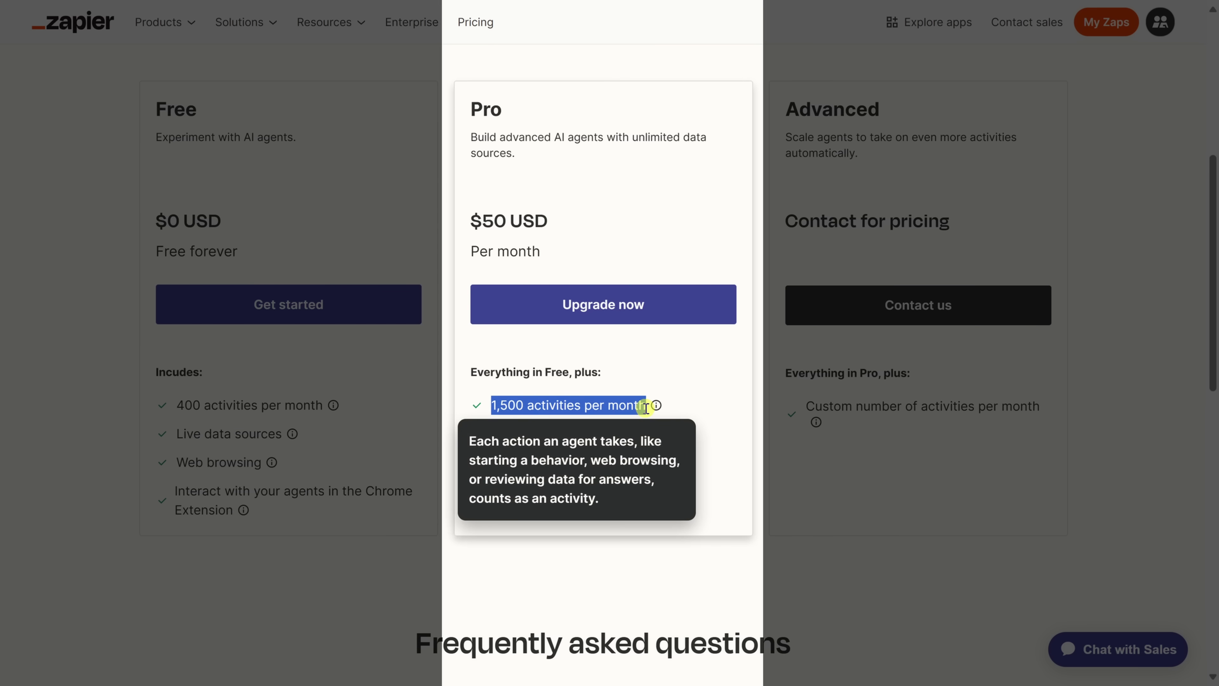
left_click(691, 382)
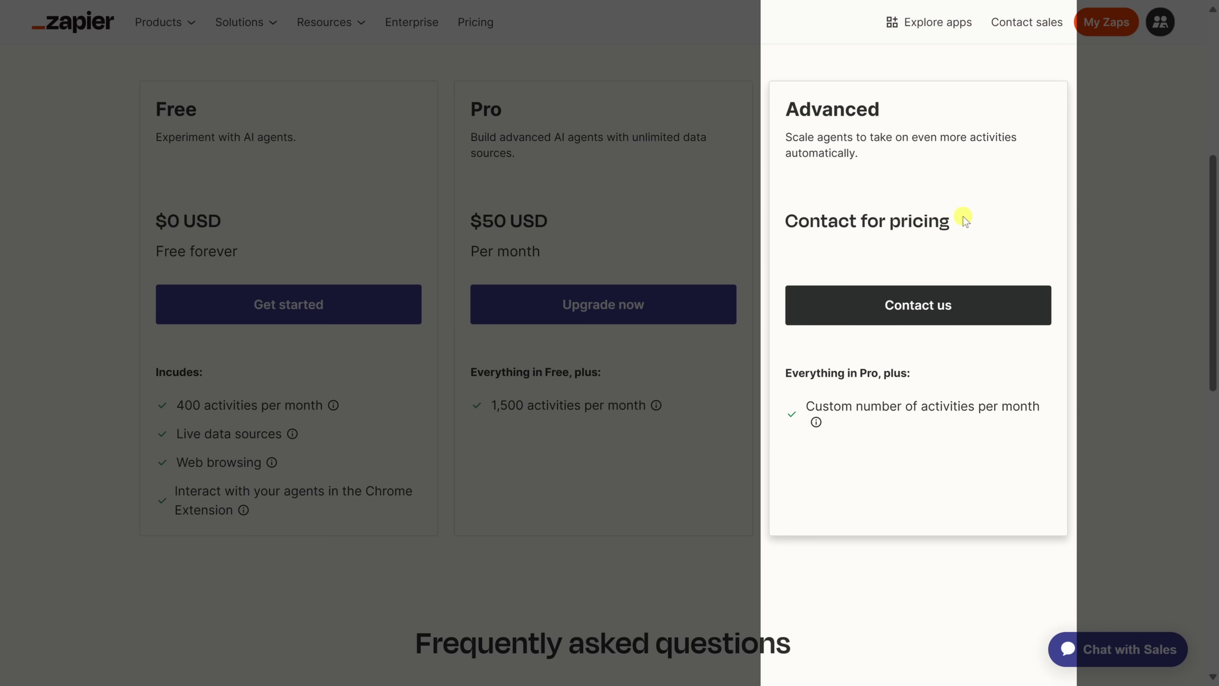
mouse_move(1046, 422)
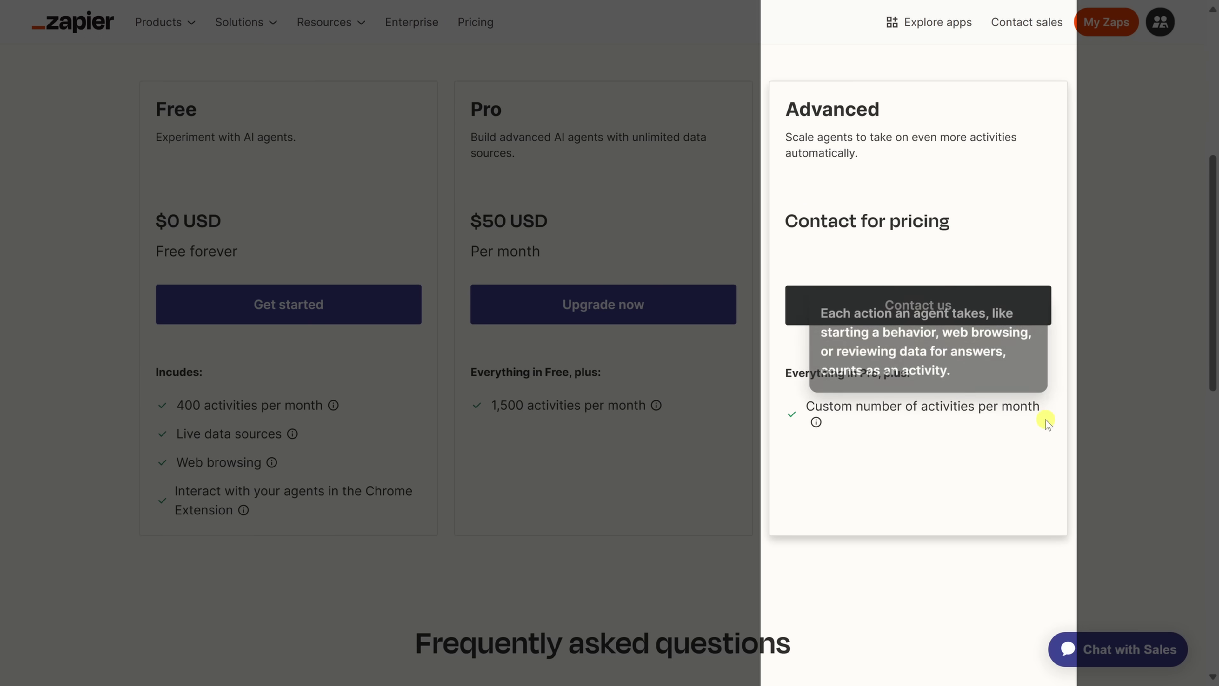